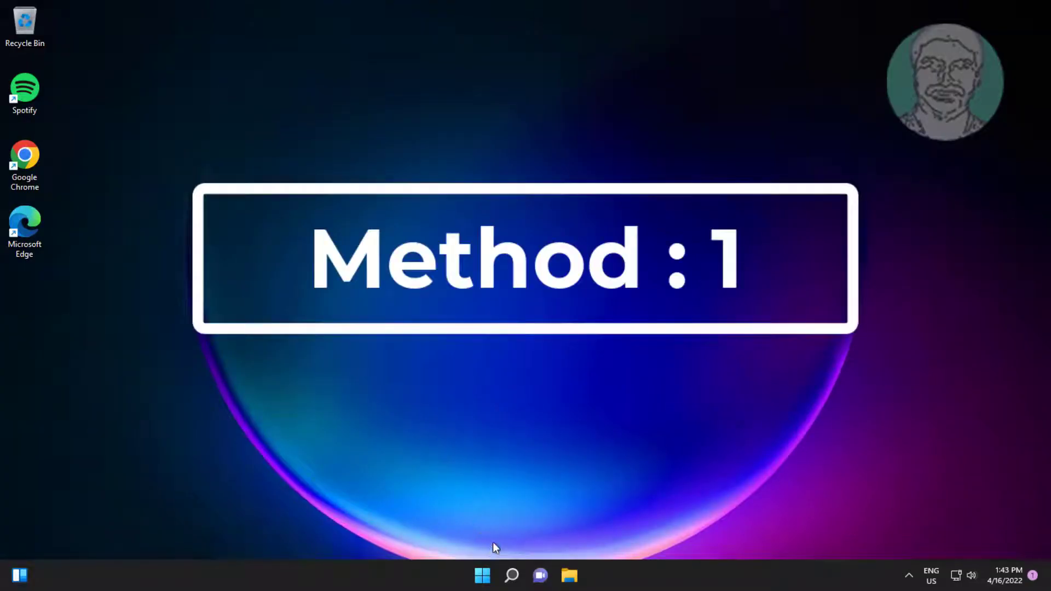
Search Windows for 'device manager'
left_click(512, 573)
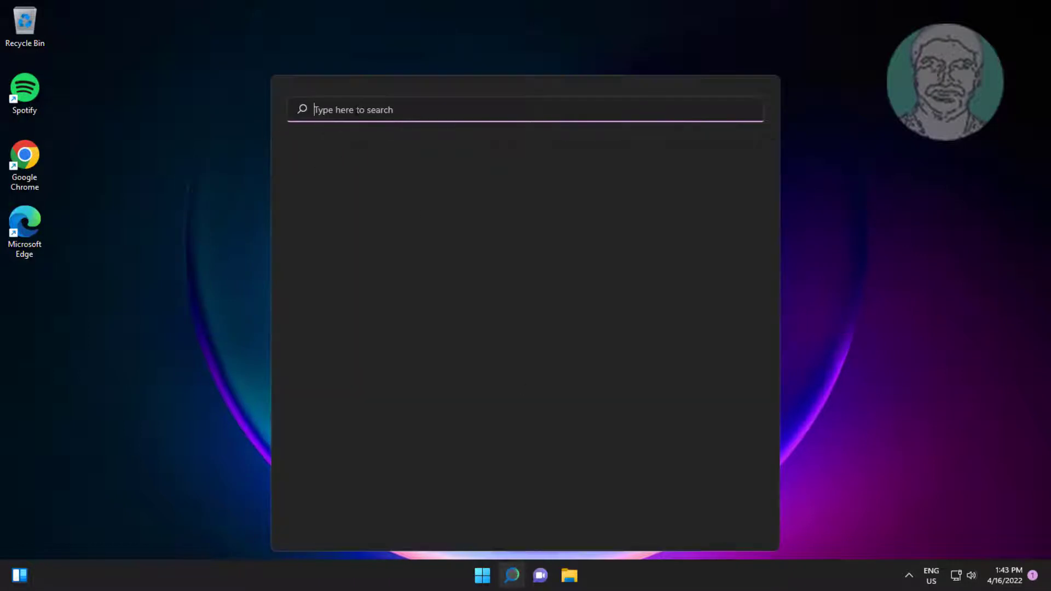
type("de")
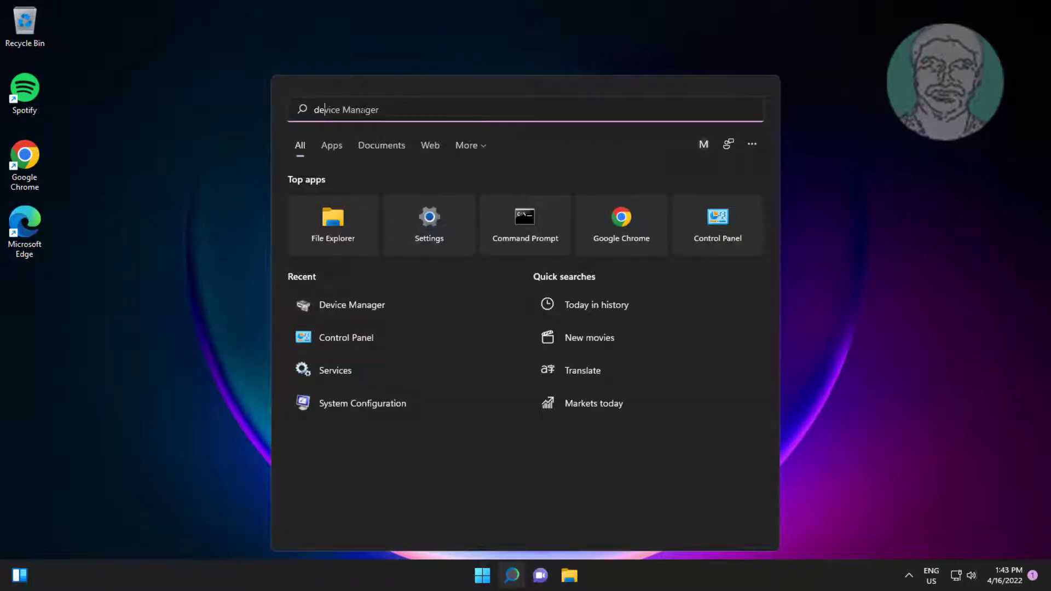
type("vice manag")
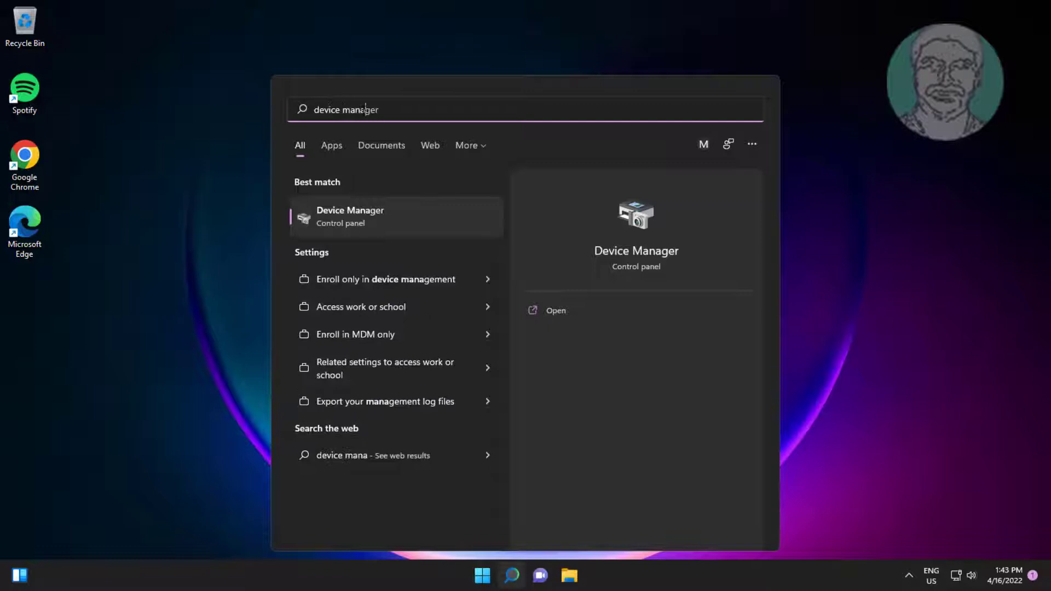
type("er")
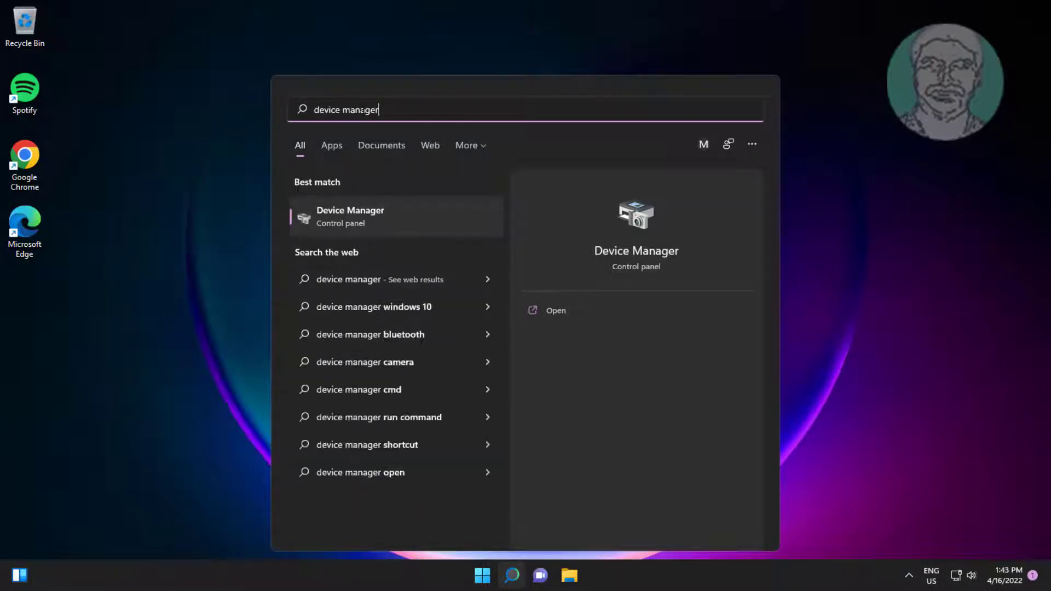
Open Device Manager, expand USB controllers, and clear power-saving turn-off on the first Generic USB Hub
left_click(389, 224)
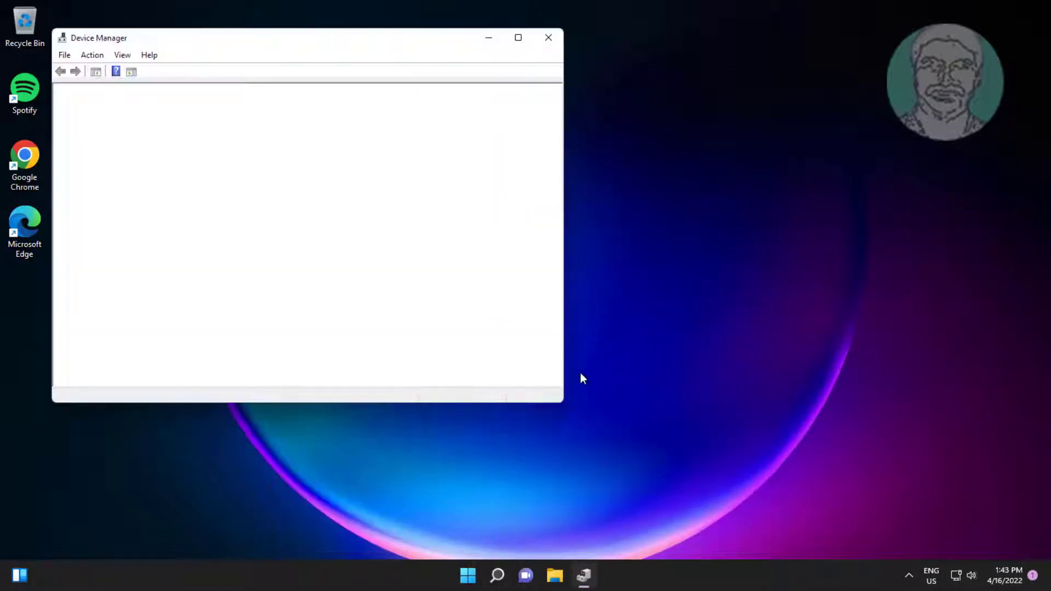
left_click(186, 350)
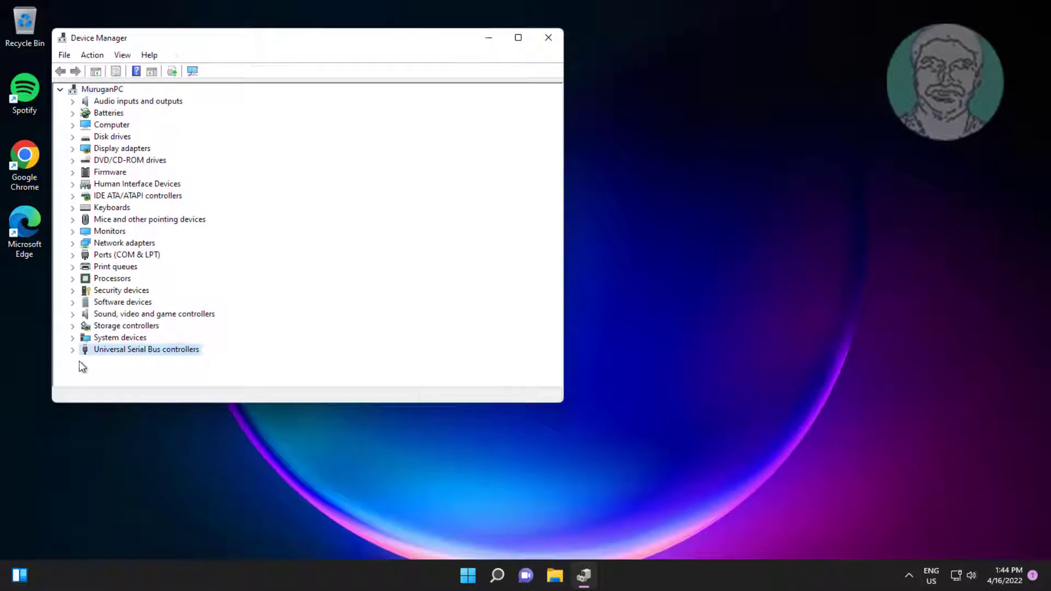
left_click(73, 350)
left_click(157, 267)
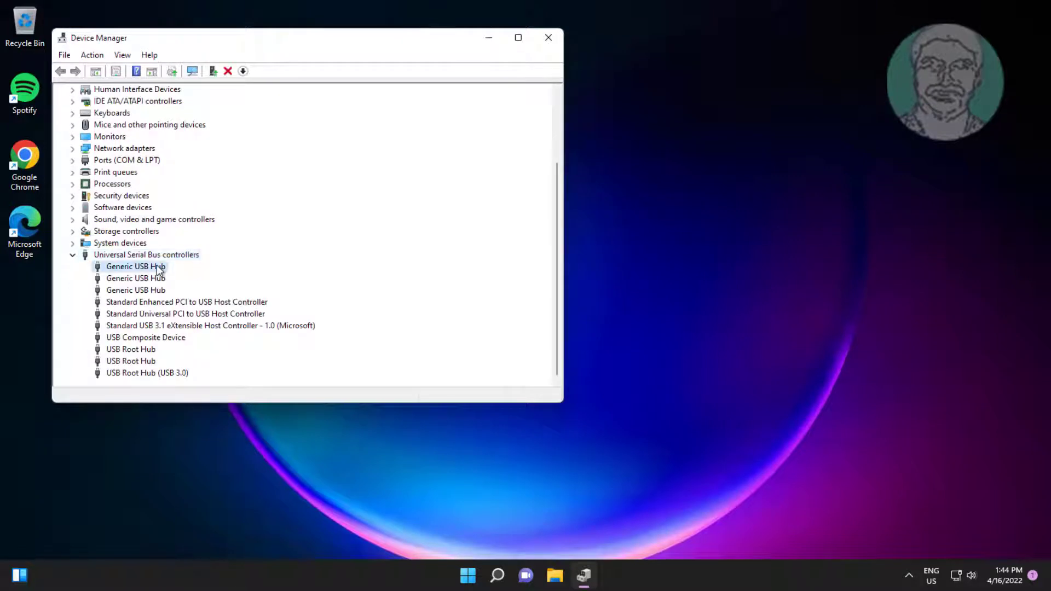
right_click(158, 267)
left_click(232, 344)
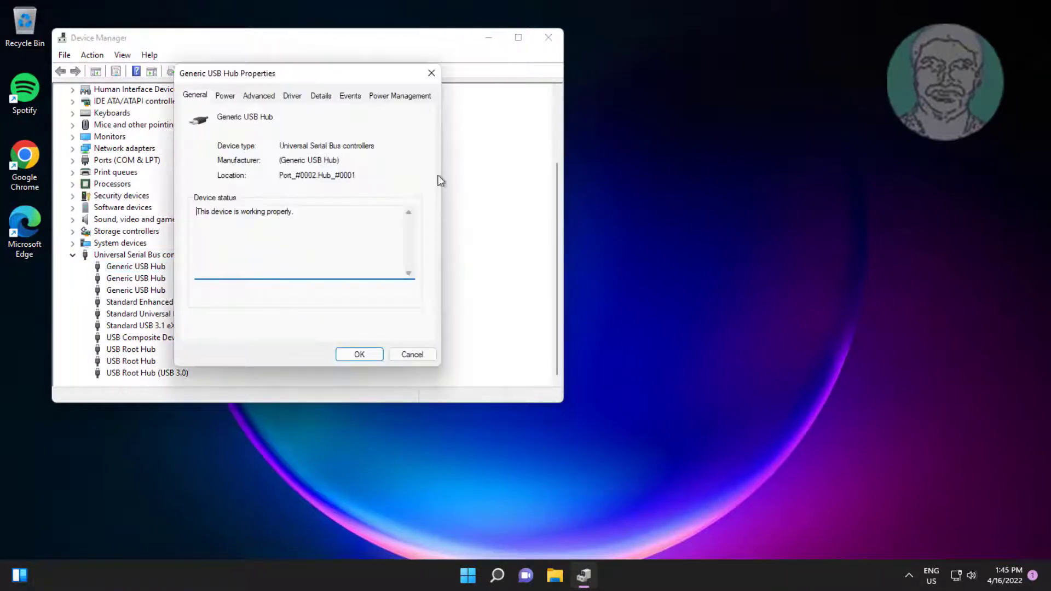
left_click(401, 95)
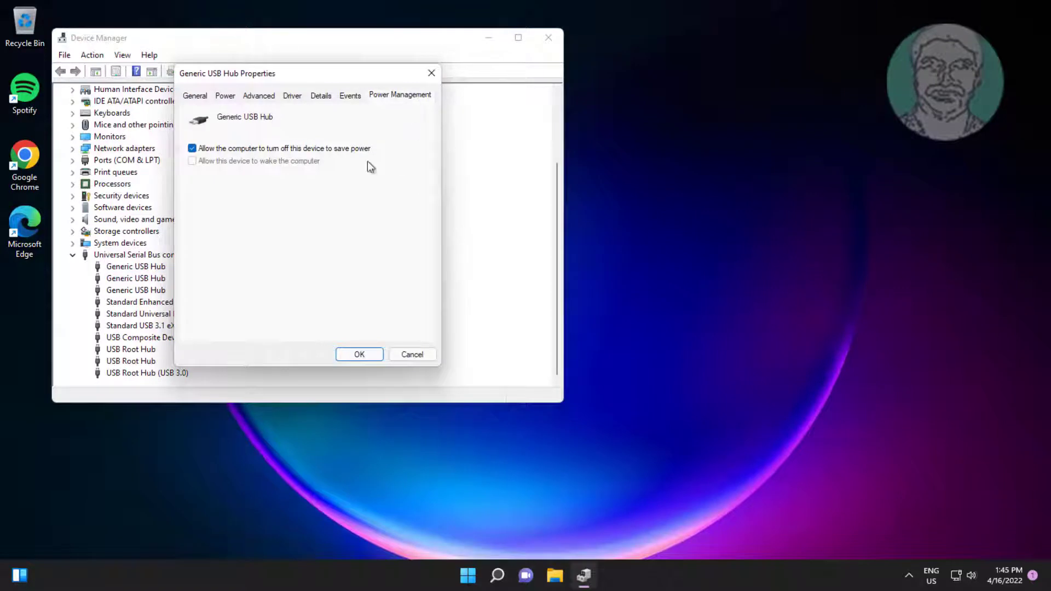
left_click(192, 149)
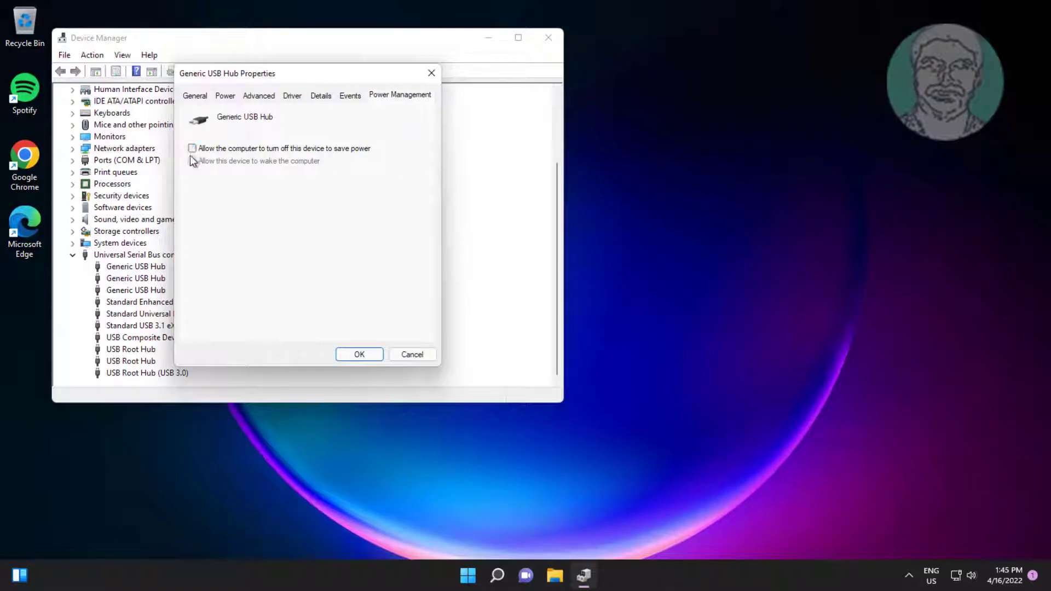
left_click(358, 354)
Open the second Generic USB Hub's Power Management settings and close them with OK
left_click(150, 279)
right_click(150, 280)
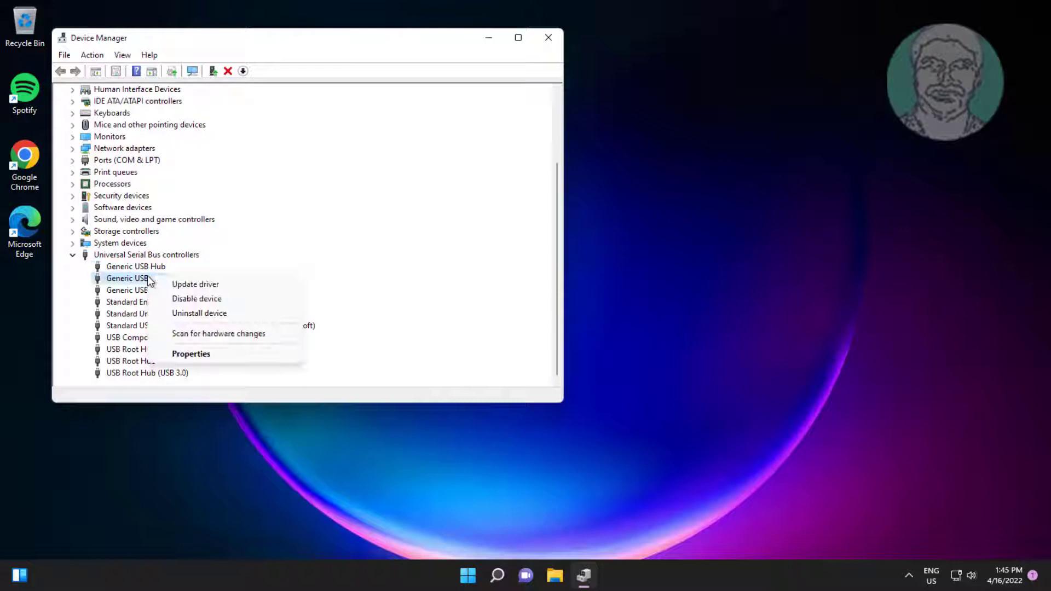
left_click(222, 355)
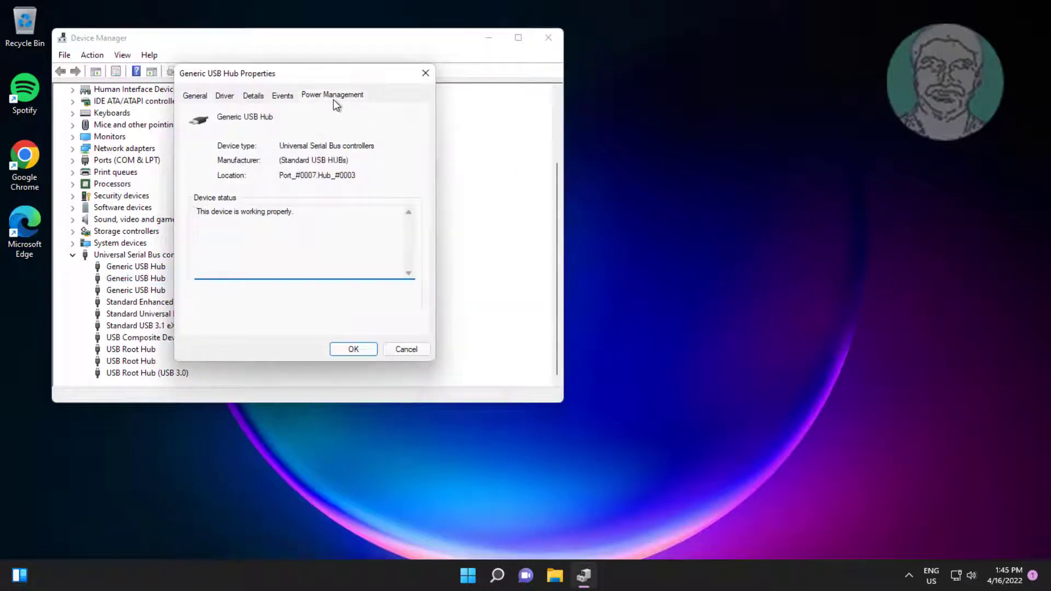
left_click(335, 97)
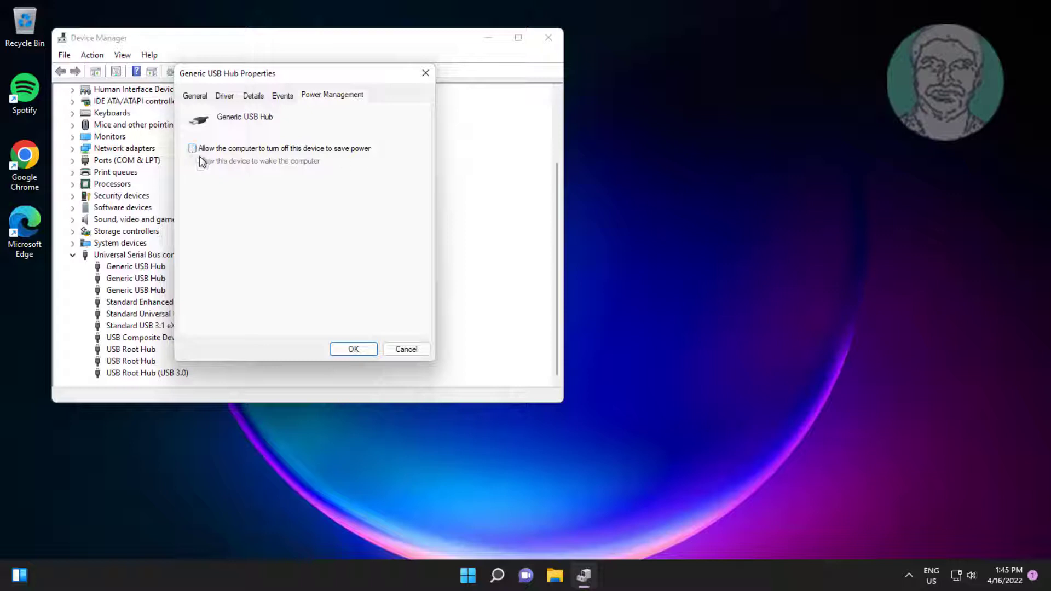
left_click(354, 350)
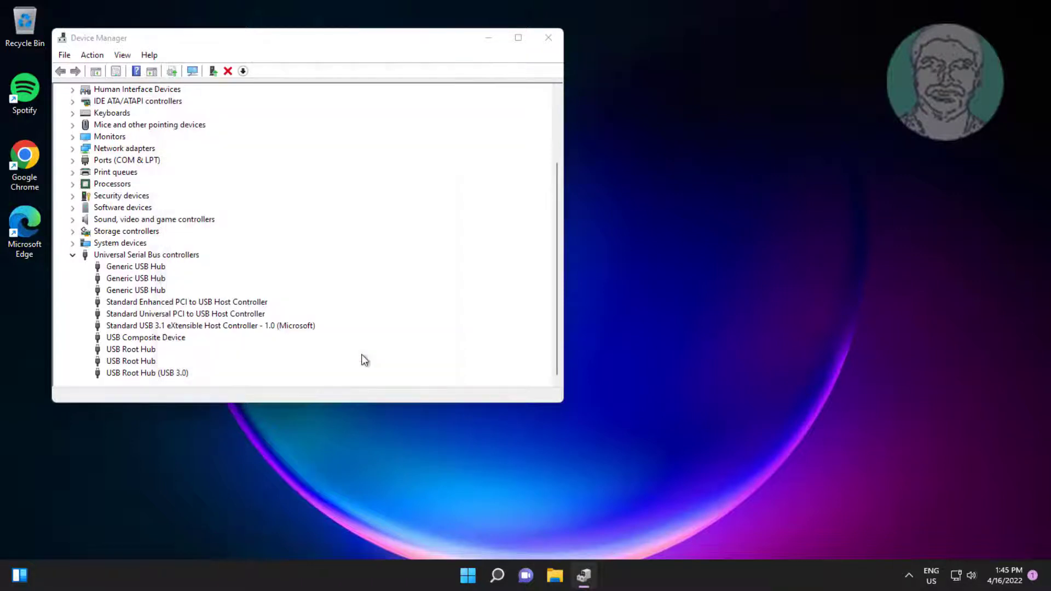
Untick 'Allow the computer to turn off this device' on the third Generic USB Hub
left_click(158, 289)
right_click(158, 289)
left_click(221, 367)
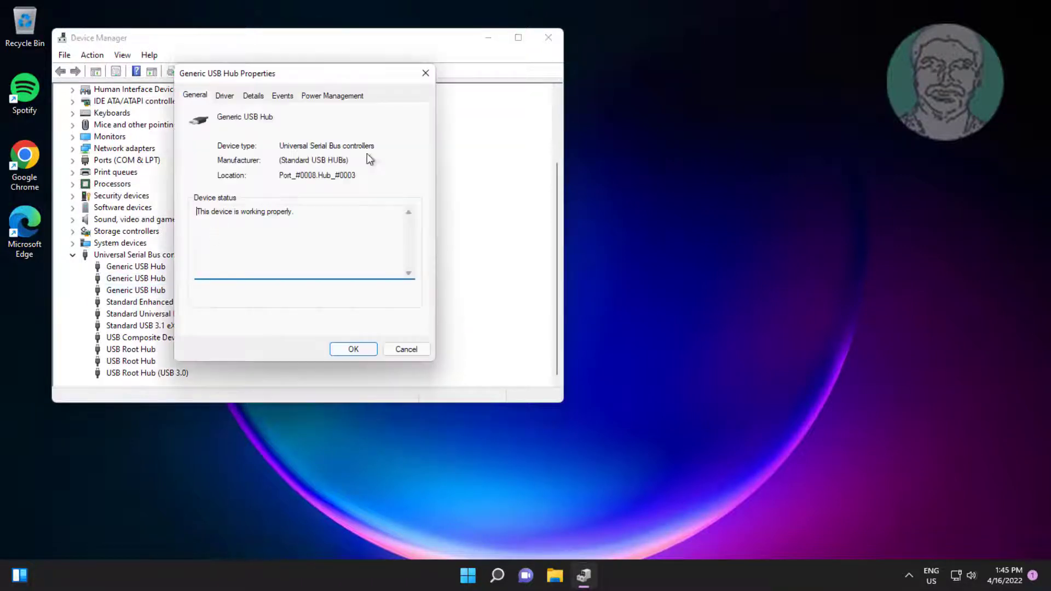
left_click(341, 98)
left_click(193, 149)
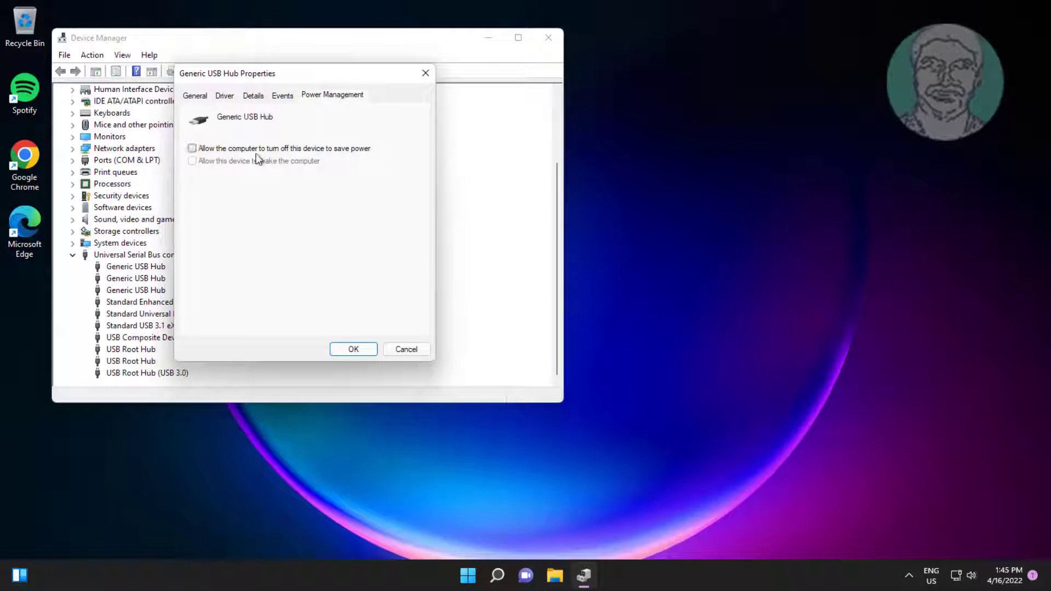
left_click(359, 350)
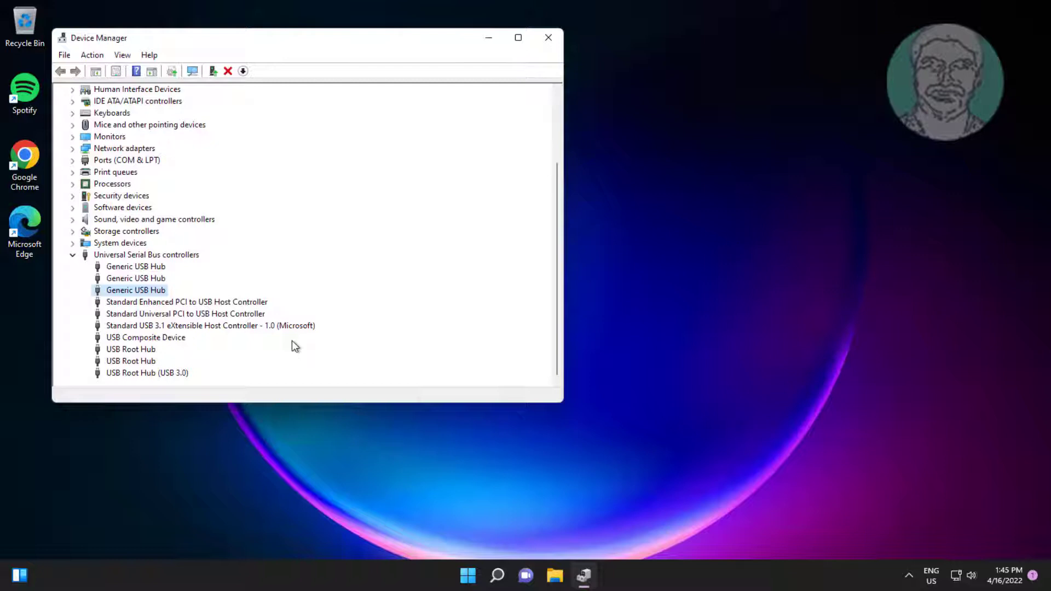
Clear power-saving turn-off on the USB 3.1 host controller
right_click(285, 328)
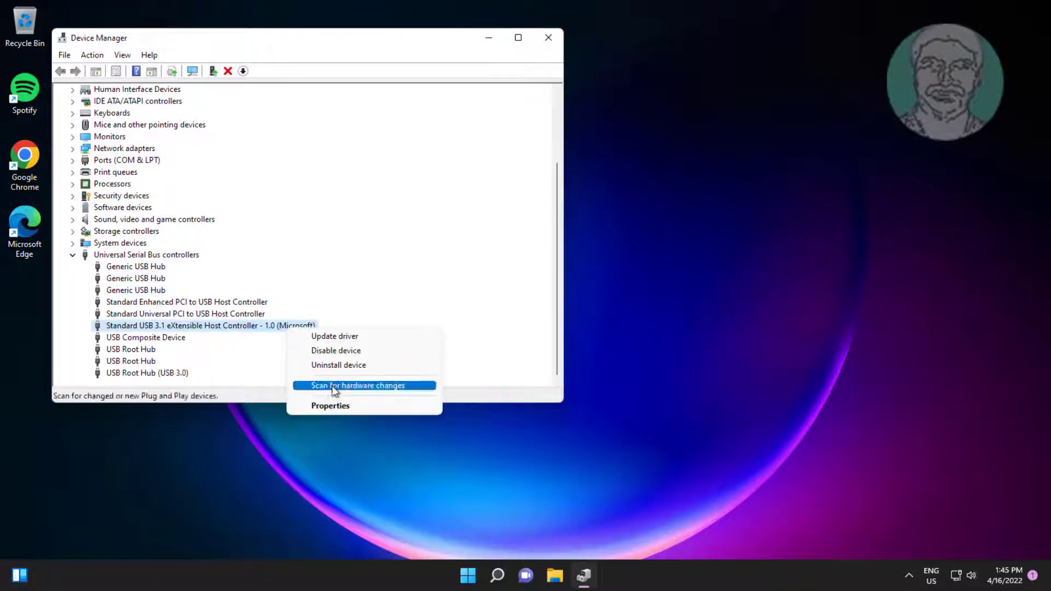
left_click(339, 405)
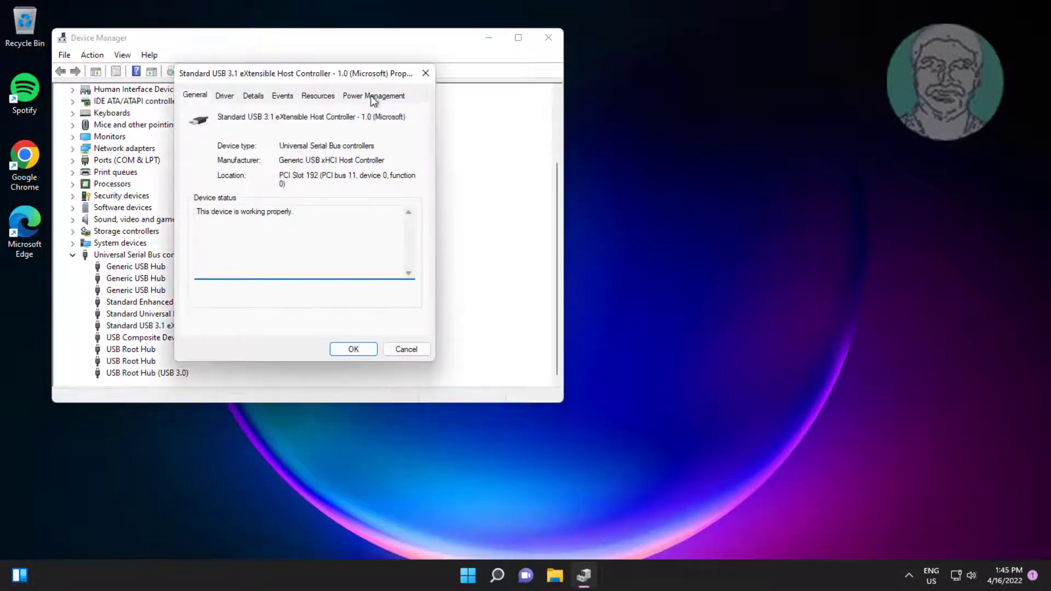
left_click(371, 97)
left_click(205, 150)
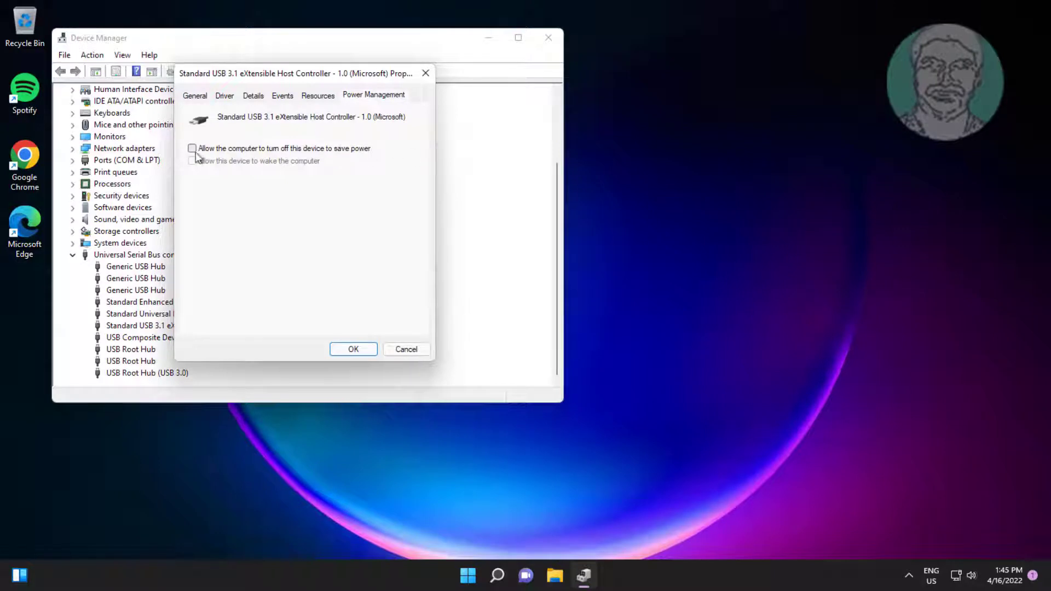
left_click(350, 350)
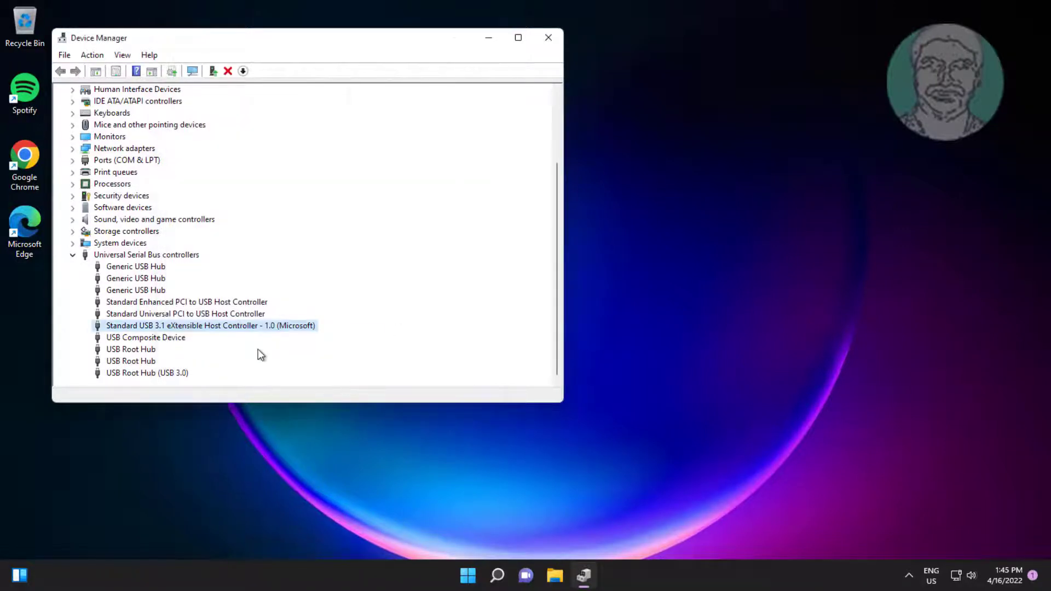
Review the Power Management settings of the two USB Root Hubs, closing each with OK
right_click(143, 353)
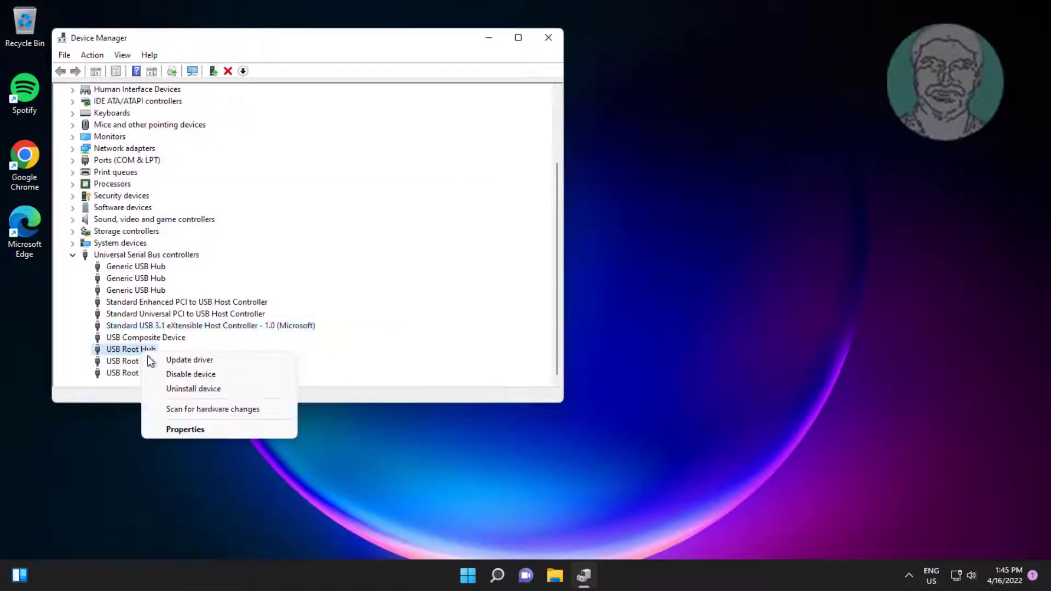
left_click(200, 429)
left_click(392, 95)
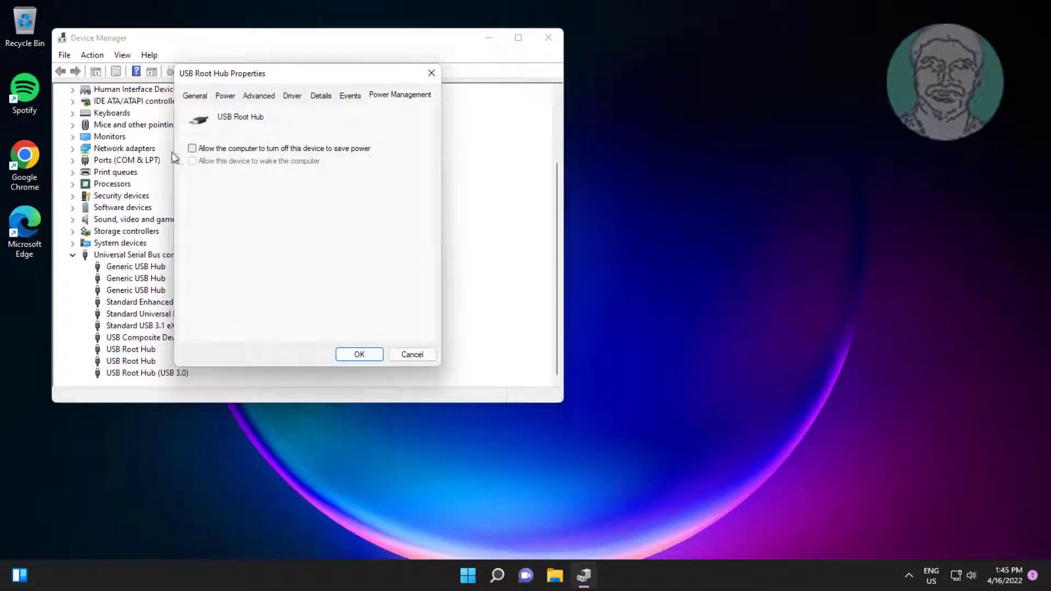
left_click(359, 353)
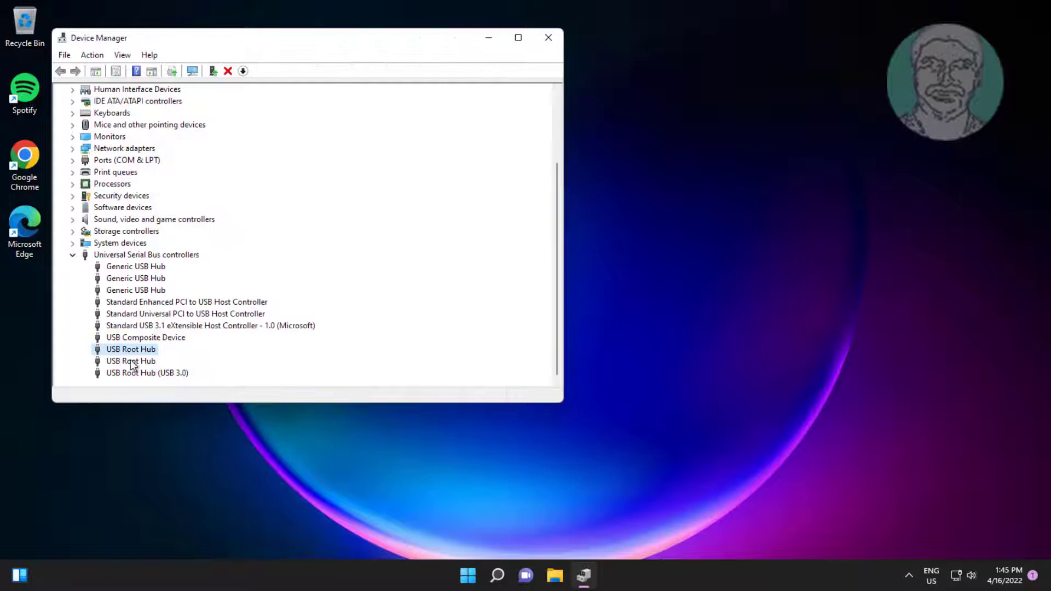
left_click(147, 362)
right_click(147, 365)
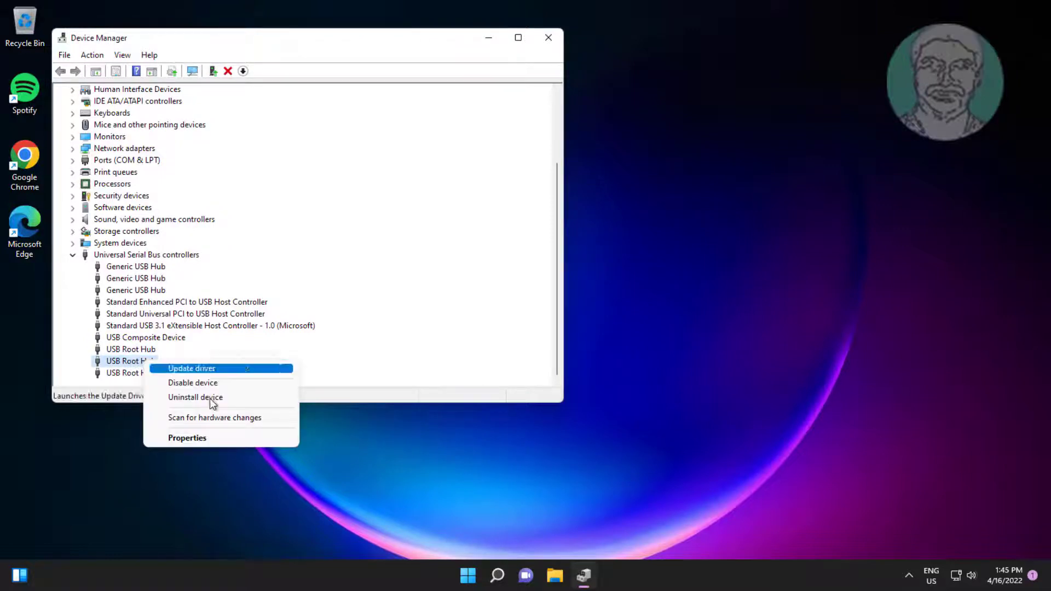
left_click(202, 436)
left_click(402, 97)
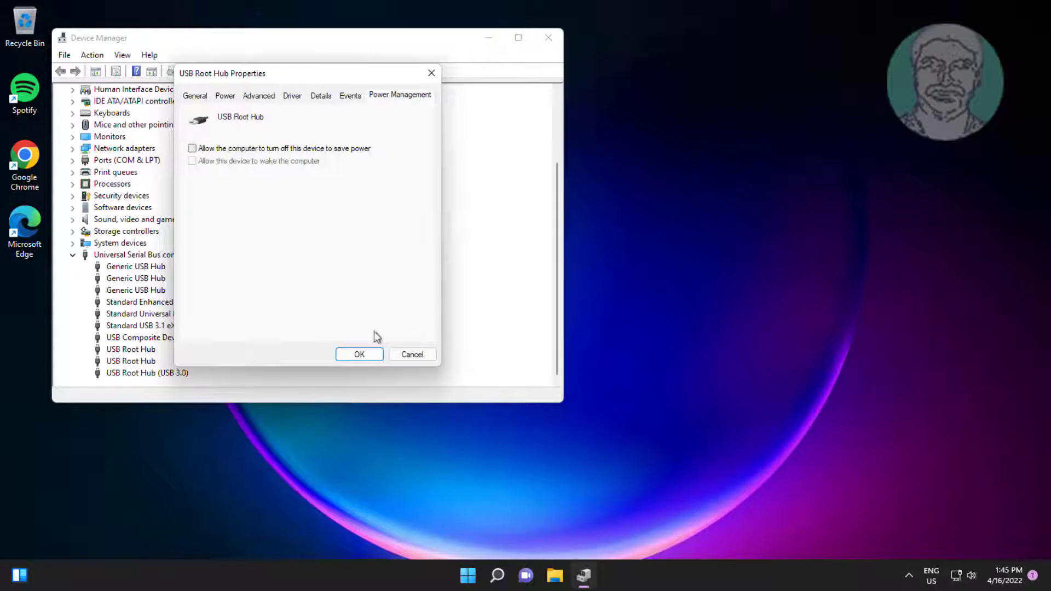
left_click(365, 354)
Clear power-saving turn-off on USB Root Hub (USB 3.0), then close Device Manager
left_click(173, 372)
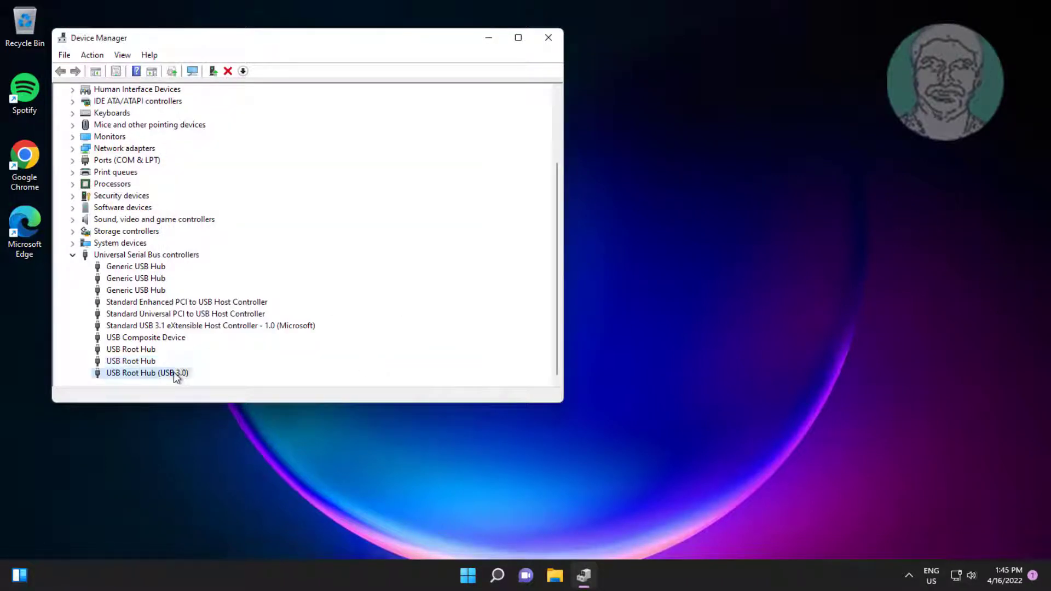
right_click(172, 372)
left_click(208, 445)
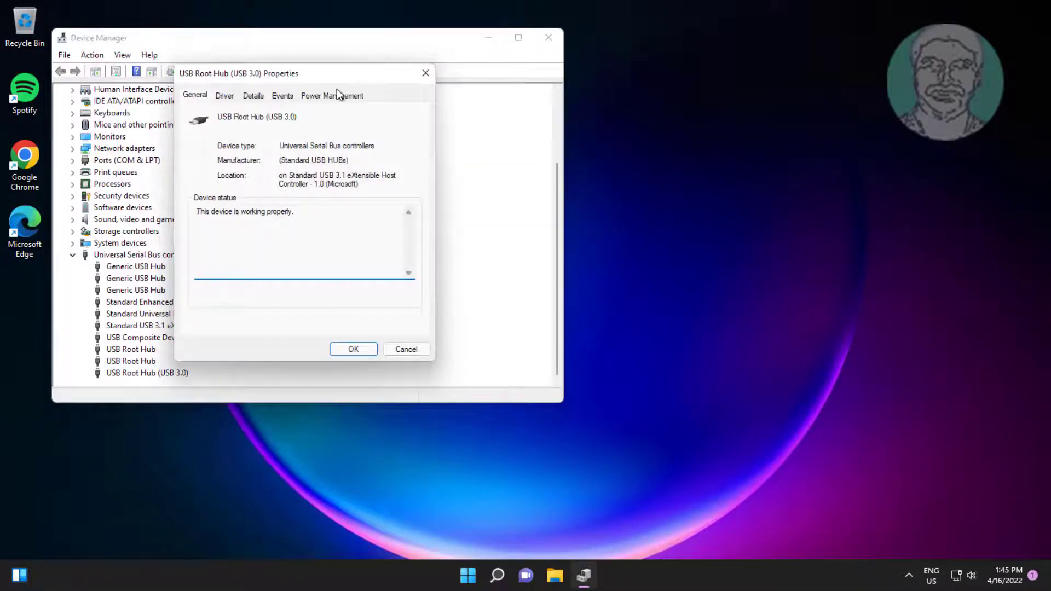
left_click(337, 94)
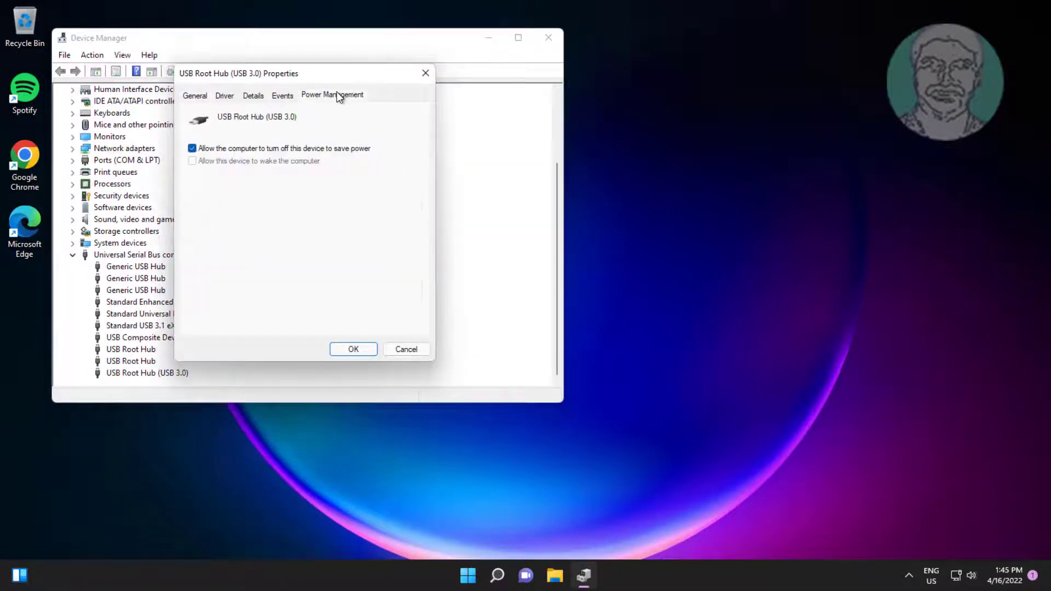
left_click(192, 149)
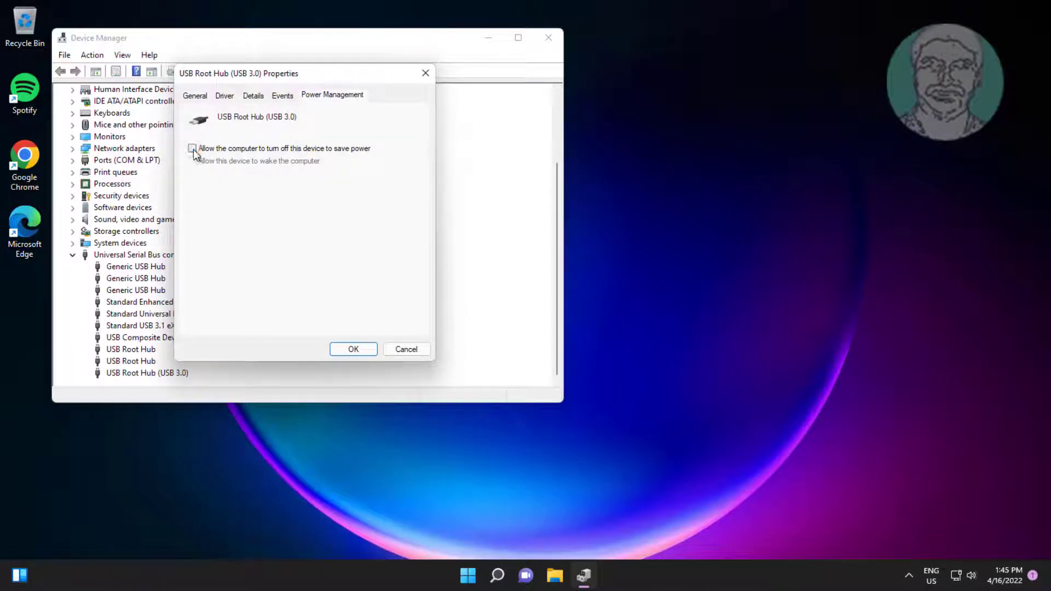
left_click(365, 352)
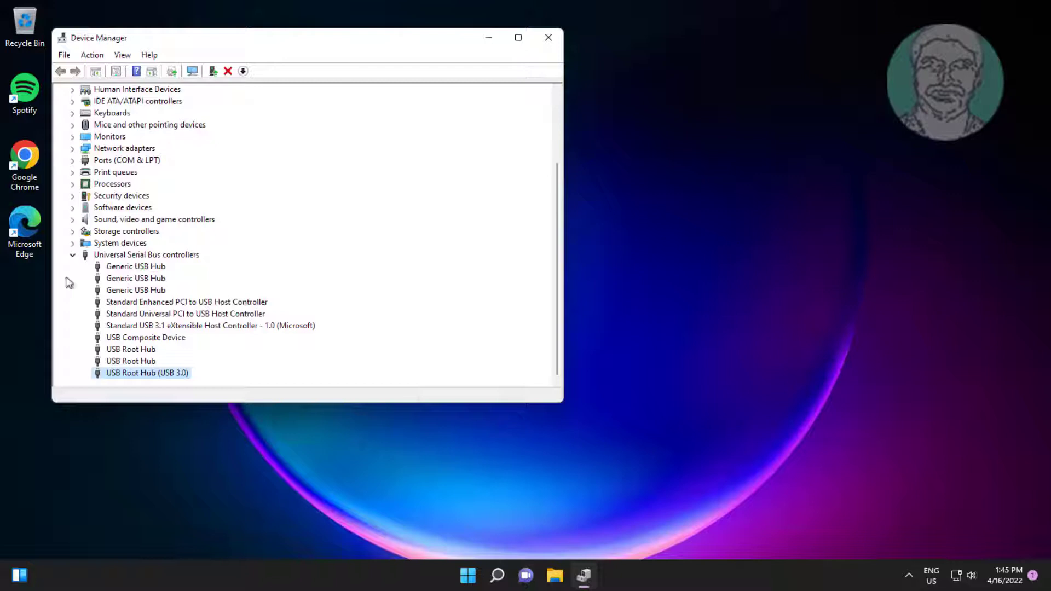
left_click(73, 256)
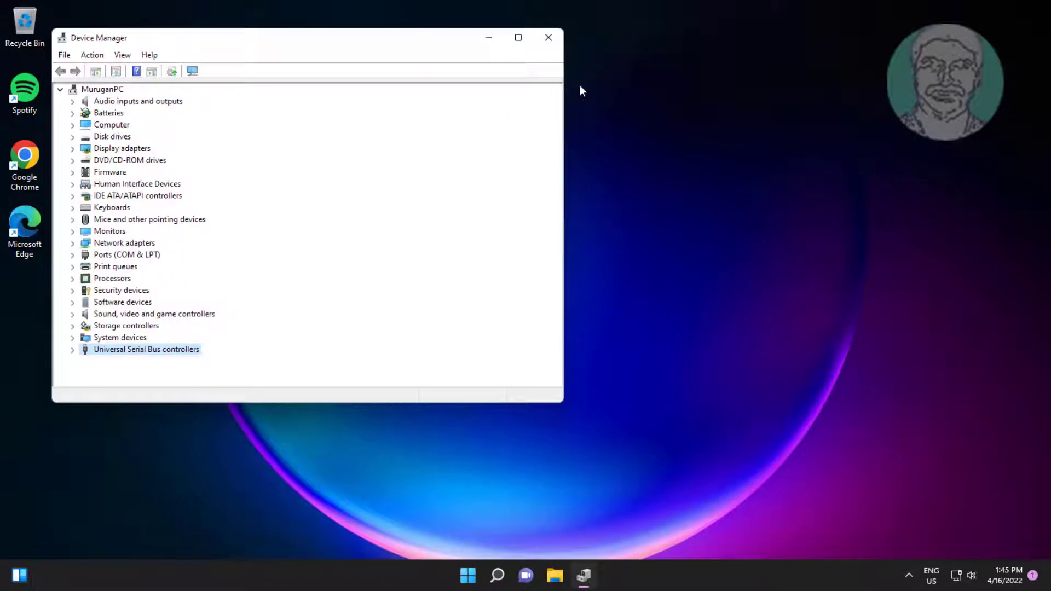
left_click(545, 43)
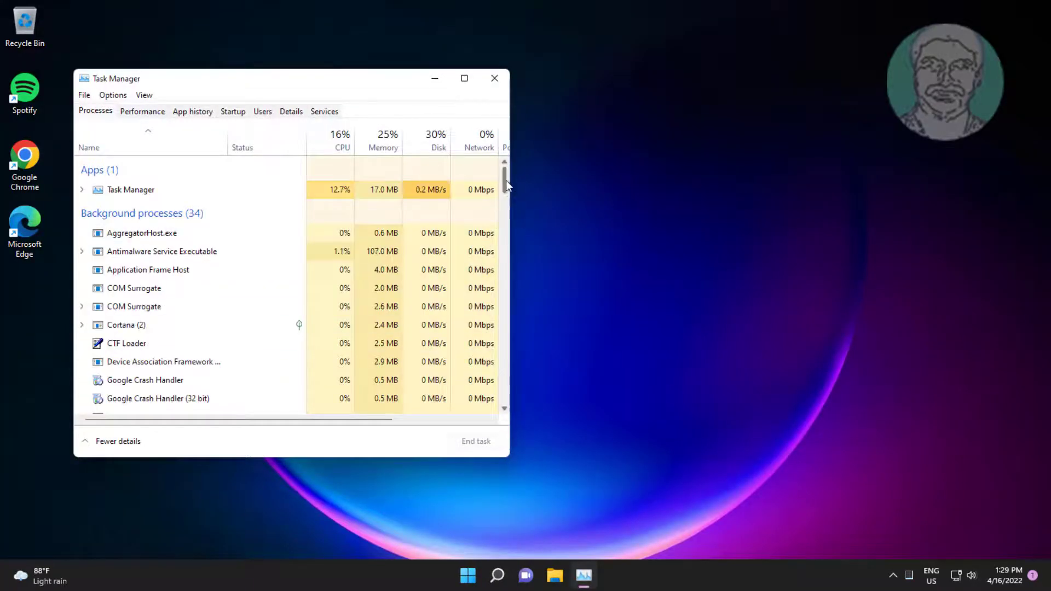
Restart the Windows Explorer process from Task Manager's Processes list
left_click_drag(506, 186, 493, 404)
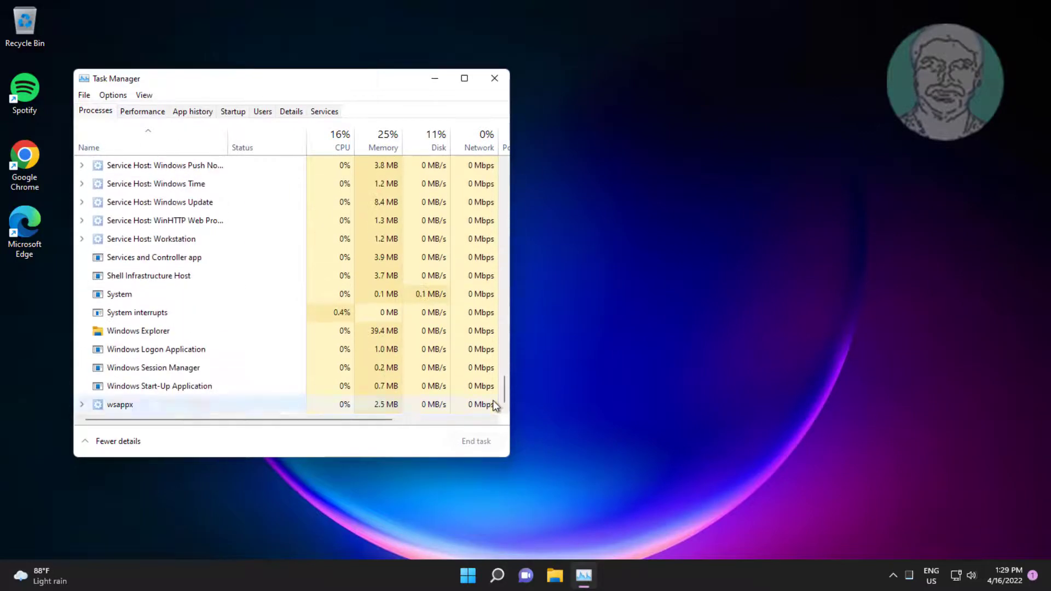
left_click(139, 333)
left_click(475, 443)
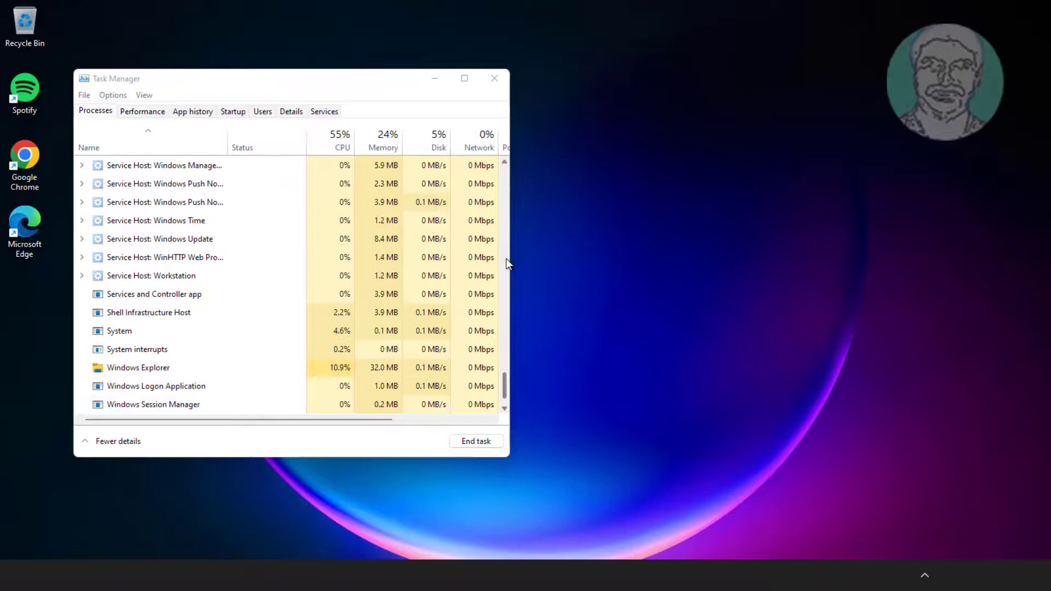
Close Task Manager and open Control Panel through a 'control panel' search
left_click(493, 79)
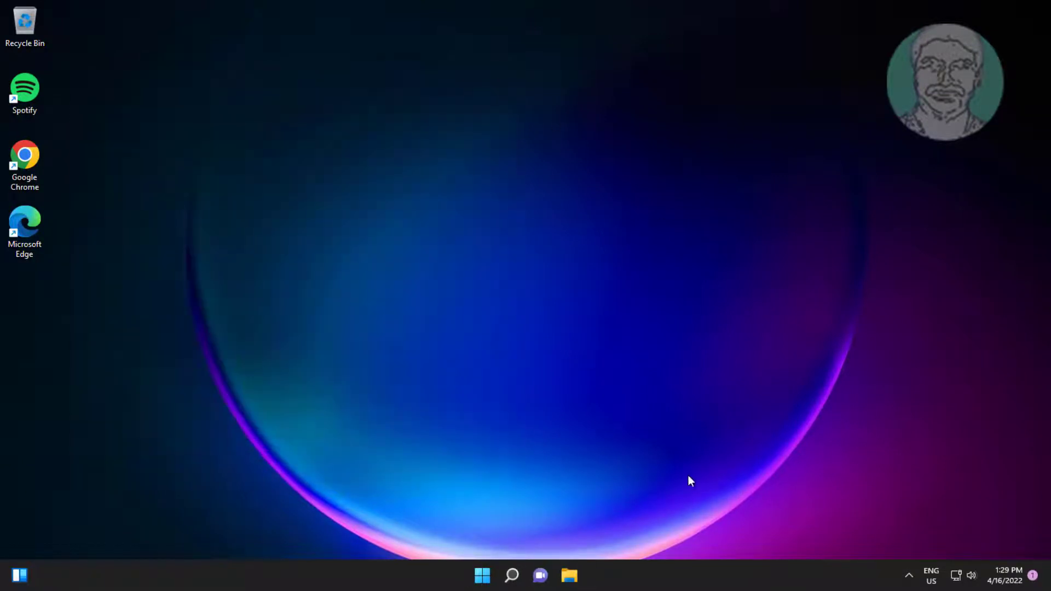
left_click(509, 577)
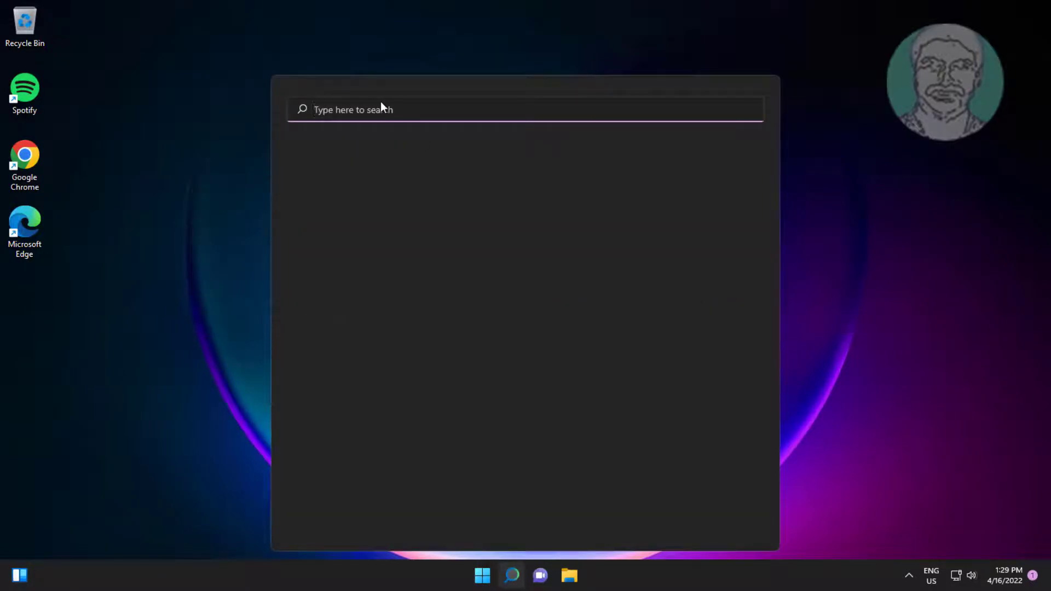
type("co")
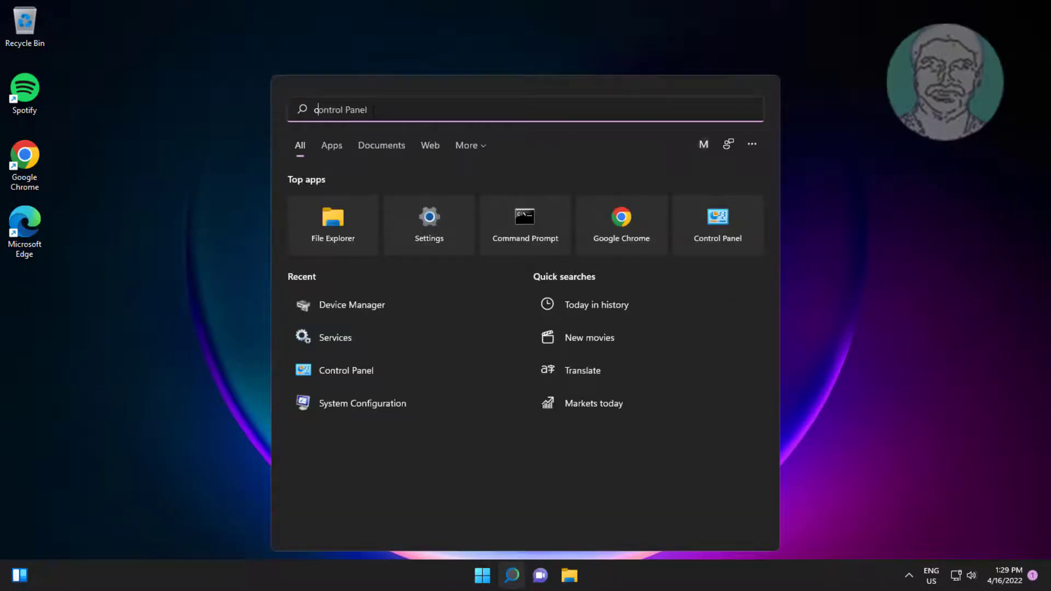
type("ntrol panel")
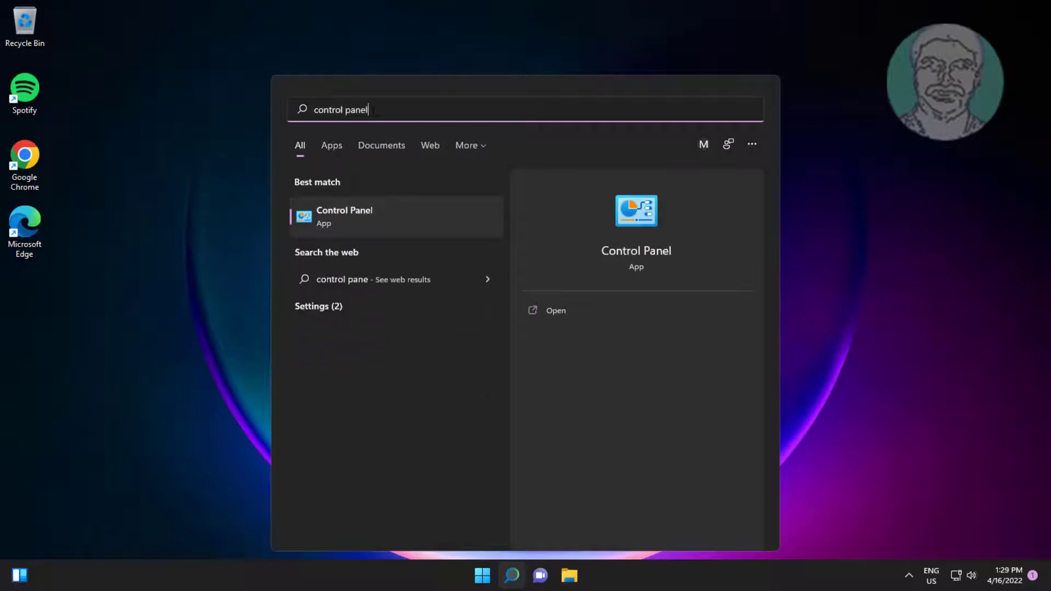
left_click(343, 209)
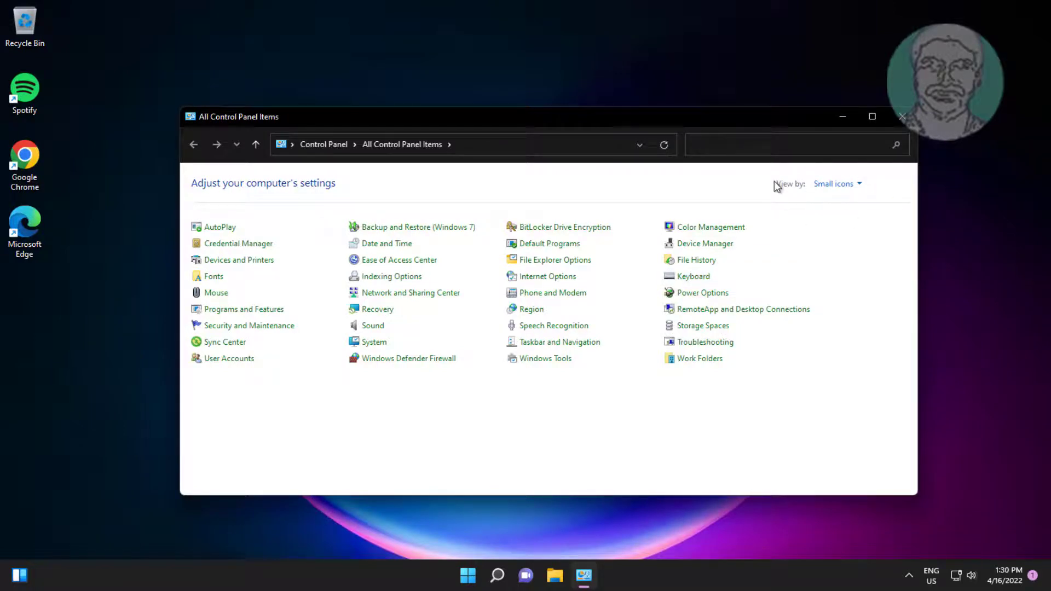
Turn off Display pointer trails in Mouse Properties, apply, and close Control Panel
left_click(211, 293)
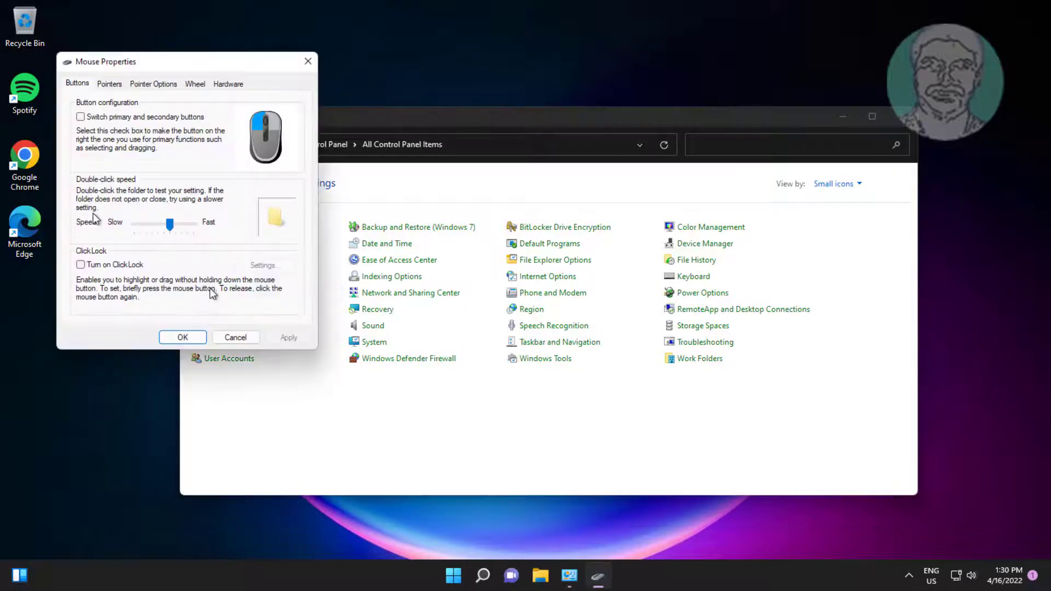
left_click(160, 85)
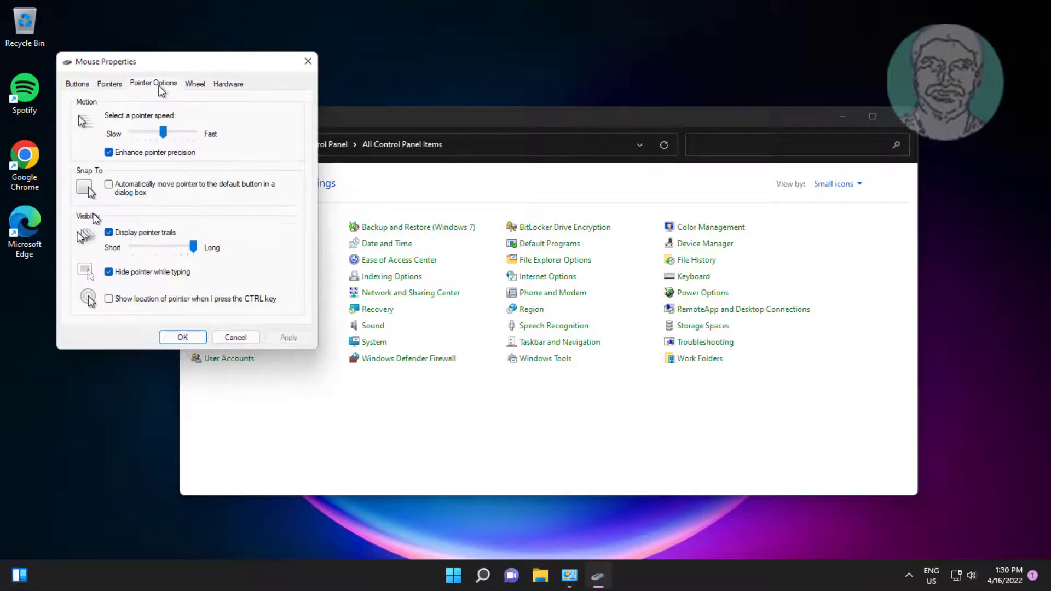
left_click(127, 236)
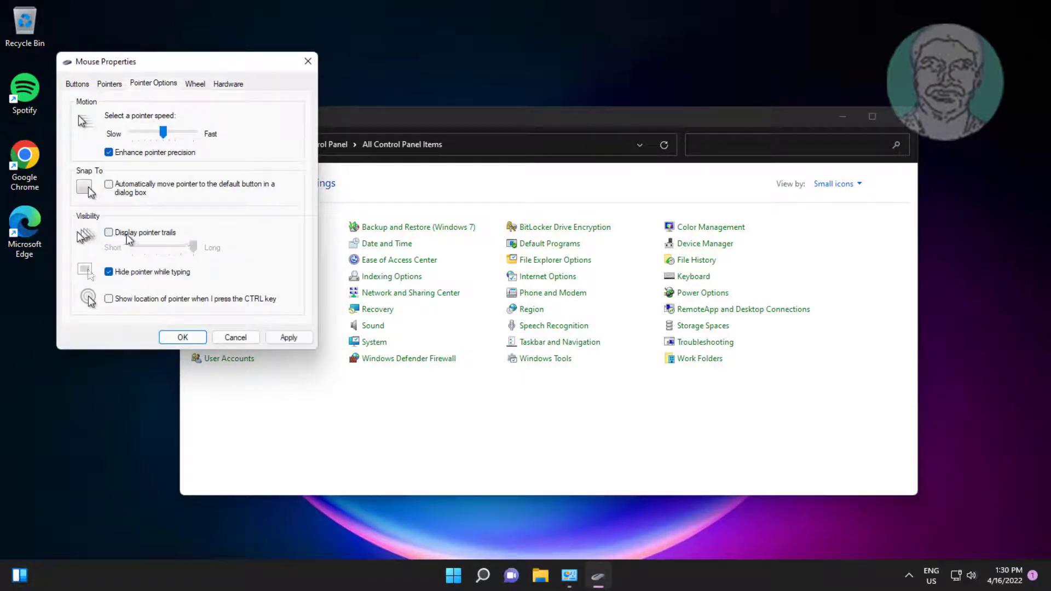
left_click(287, 336)
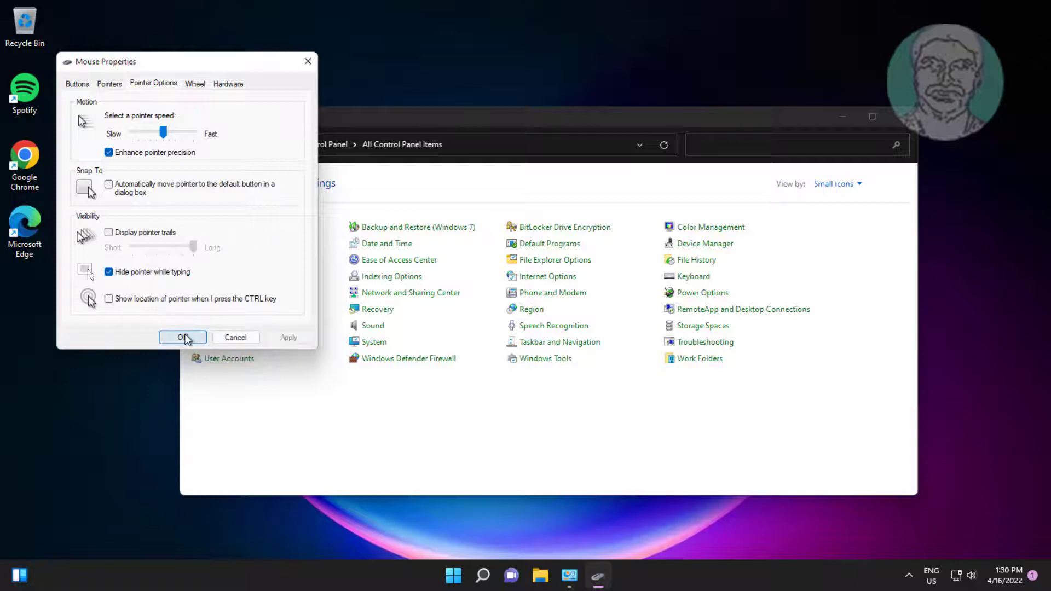
left_click(183, 337)
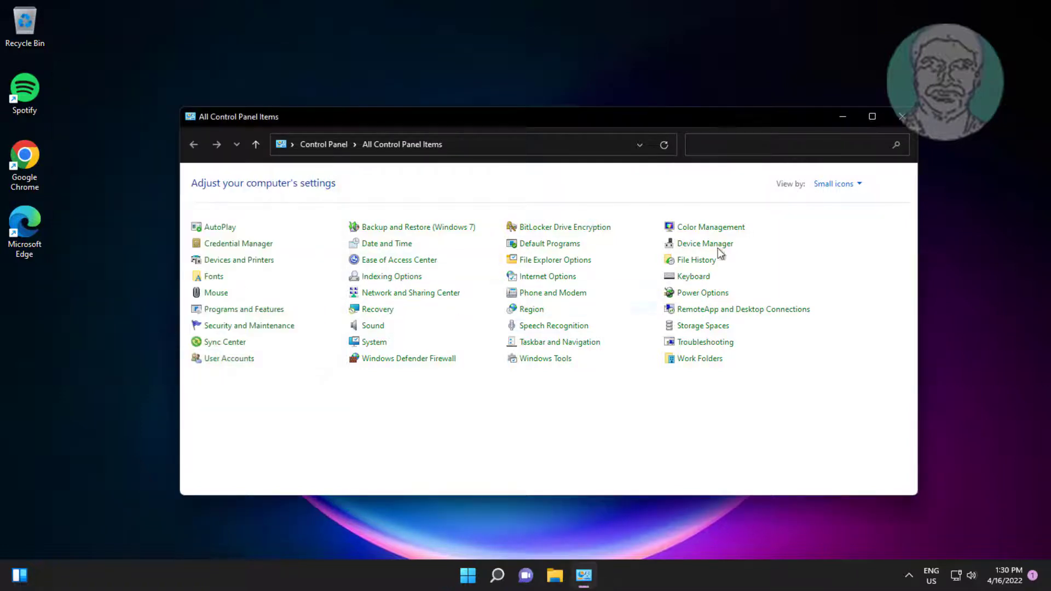
left_click(898, 118)
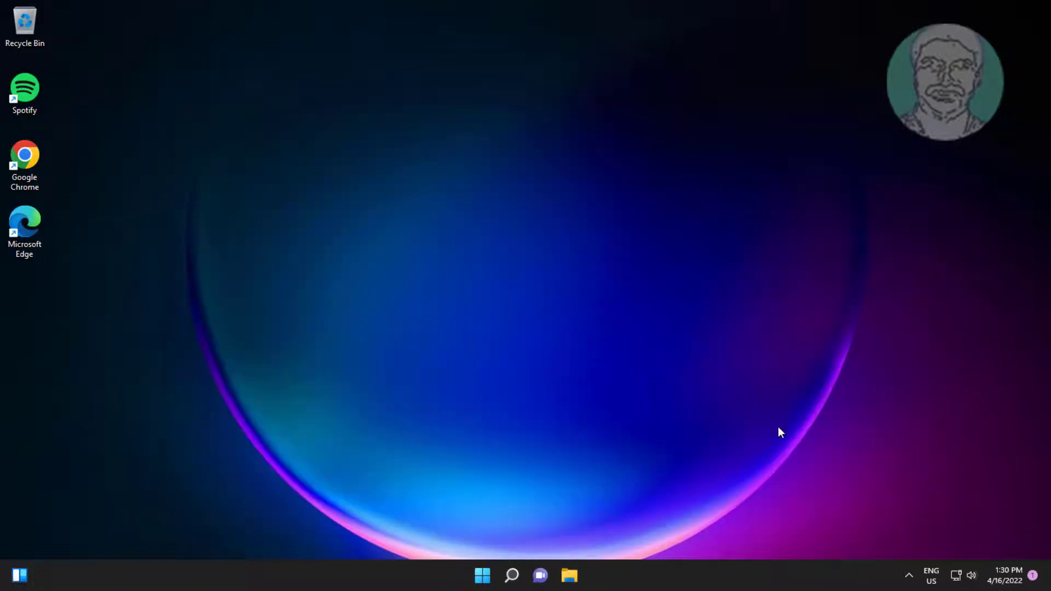
Reopen Device Manager via search and expand Mice and other pointing devices
left_click(511, 575)
type("de")
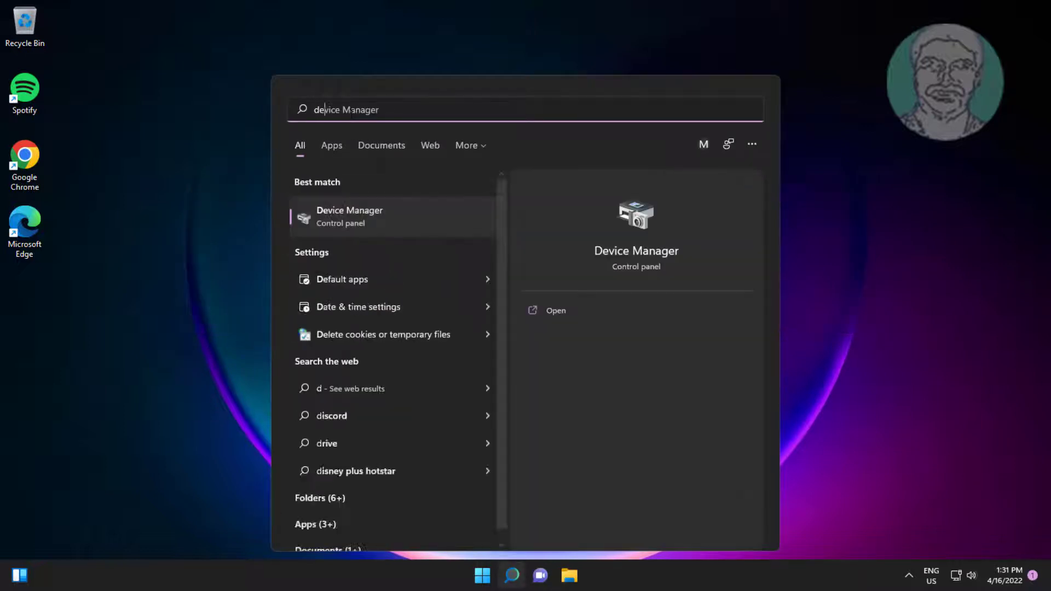
type("vice manager")
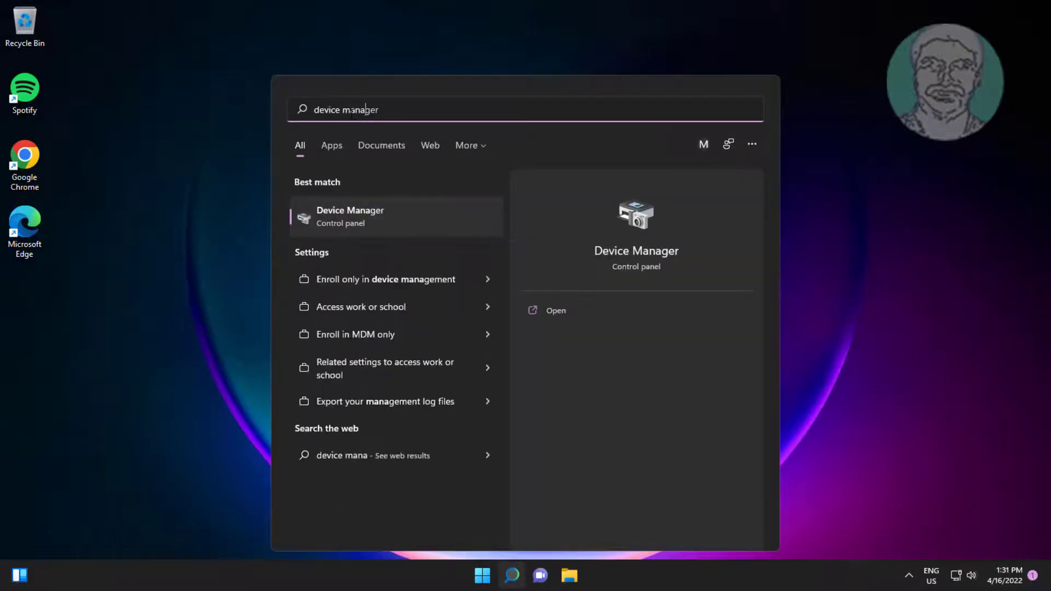
left_click(358, 216)
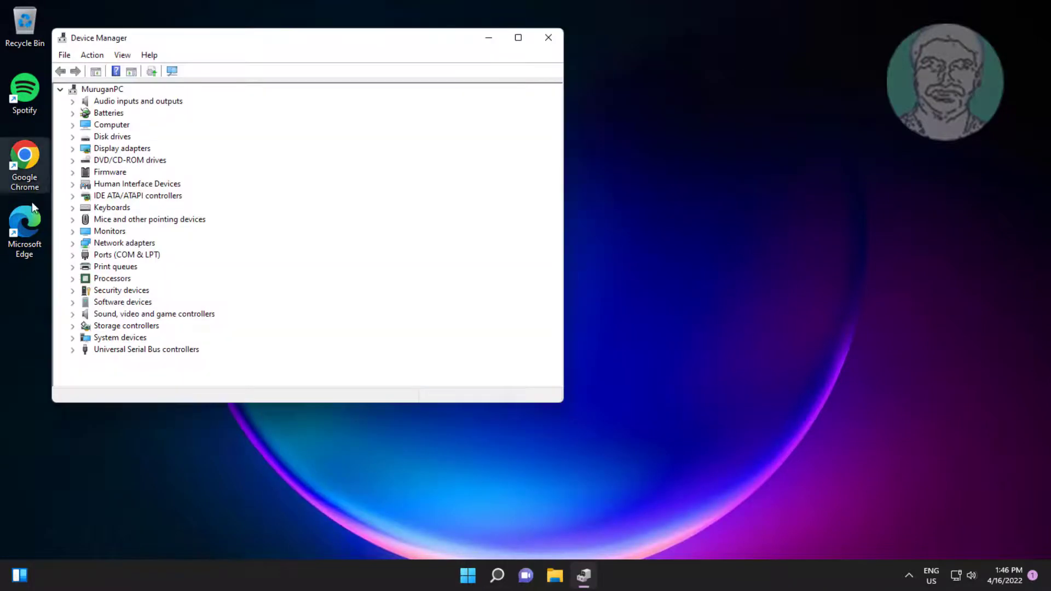
left_click(103, 217)
left_click(72, 217)
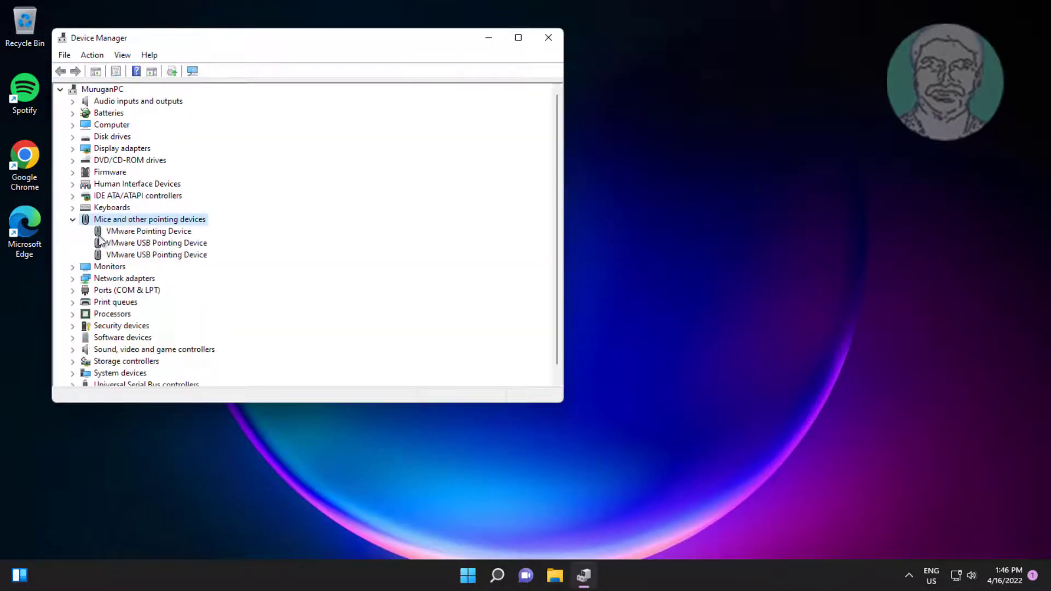
Search automatically for a VMware Pointing Device driver, then download the pending Windows cumulative update
left_click(145, 232)
right_click(172, 235)
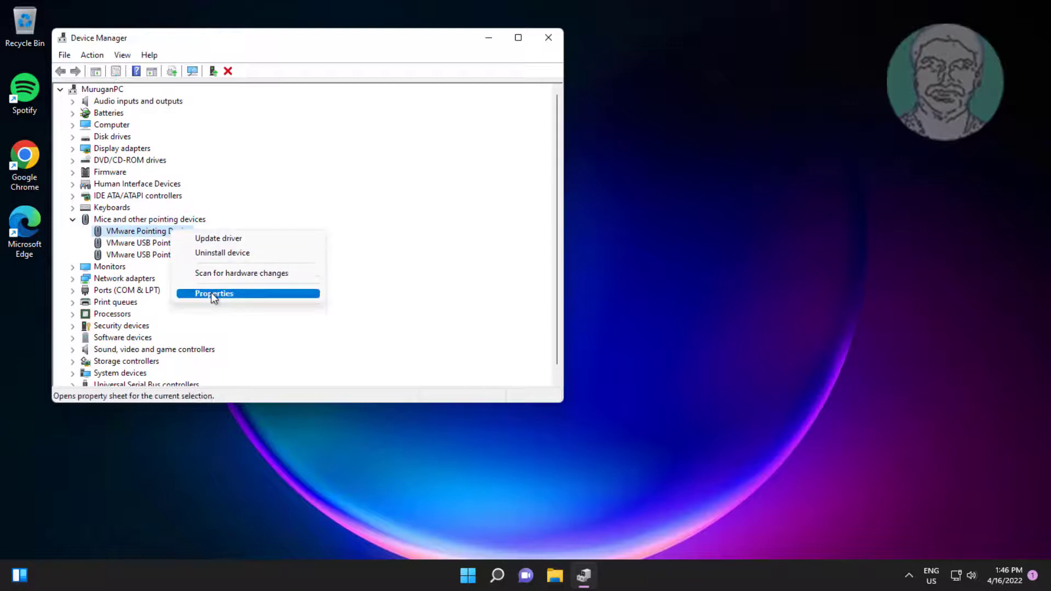
left_click(219, 241)
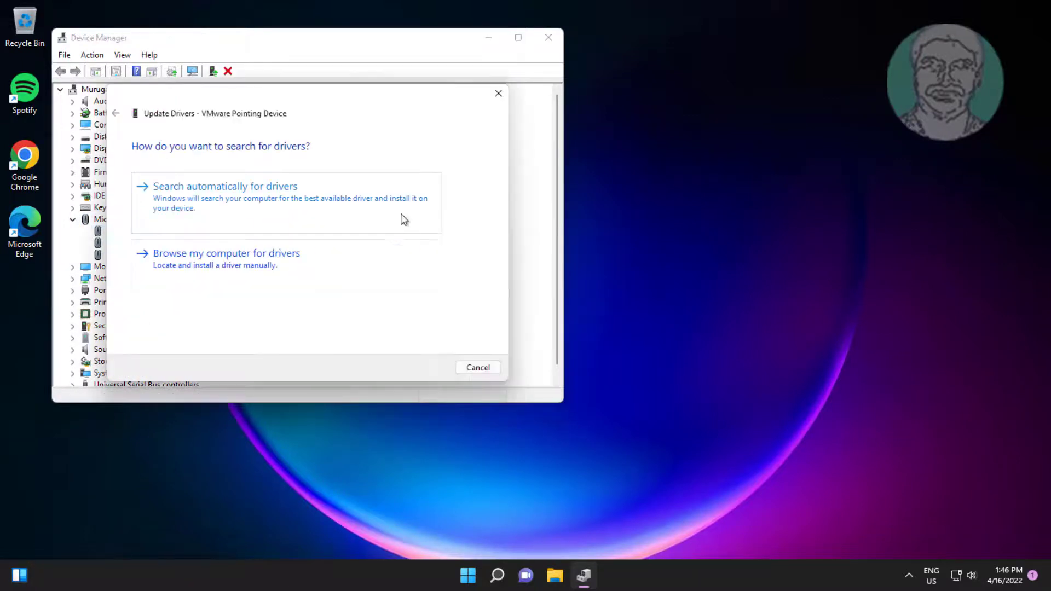
left_click(352, 202)
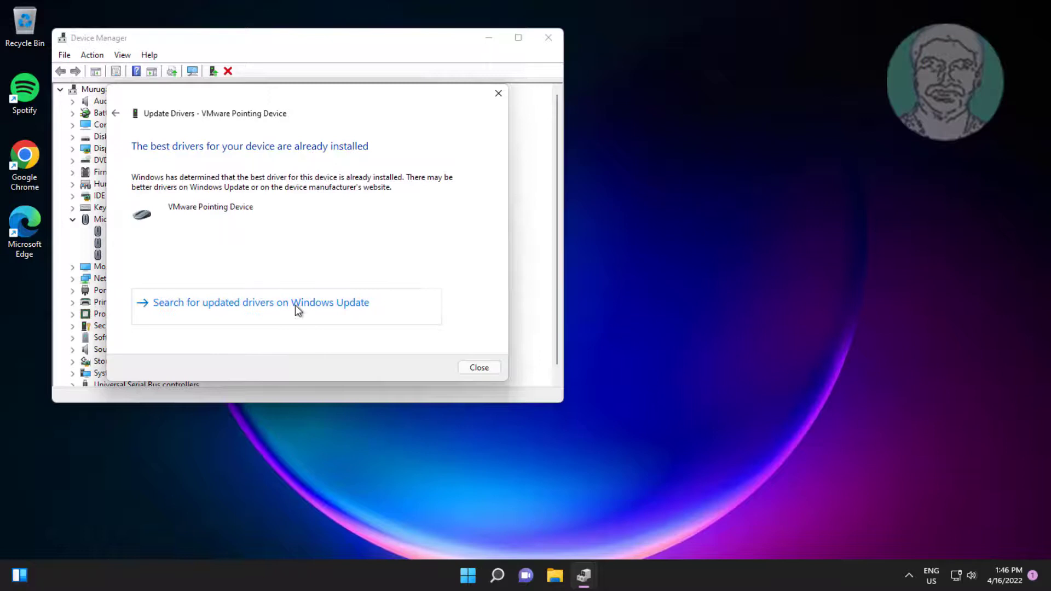
left_click(278, 301)
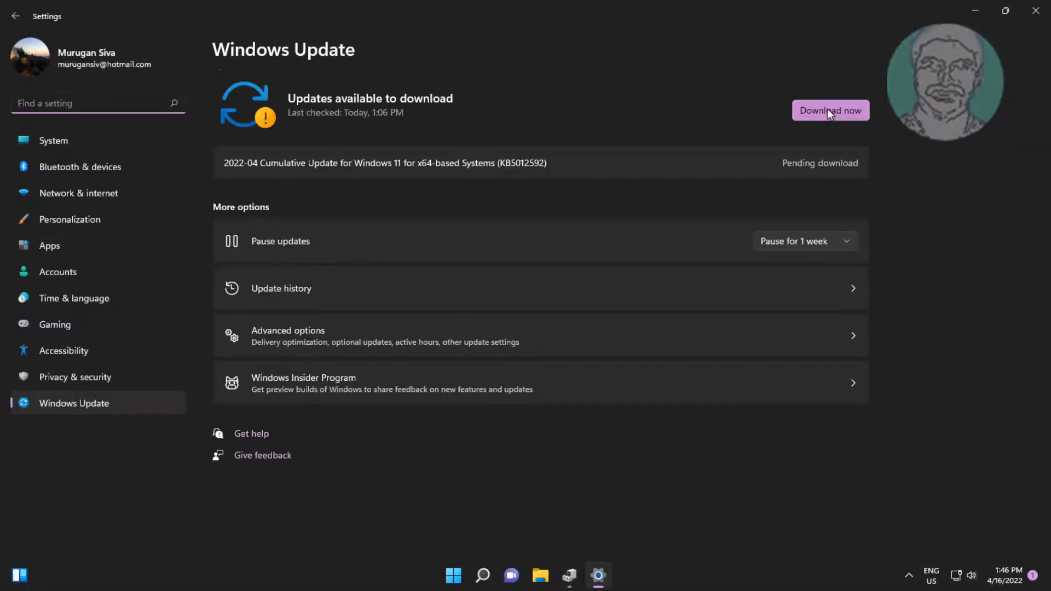
left_click(825, 110)
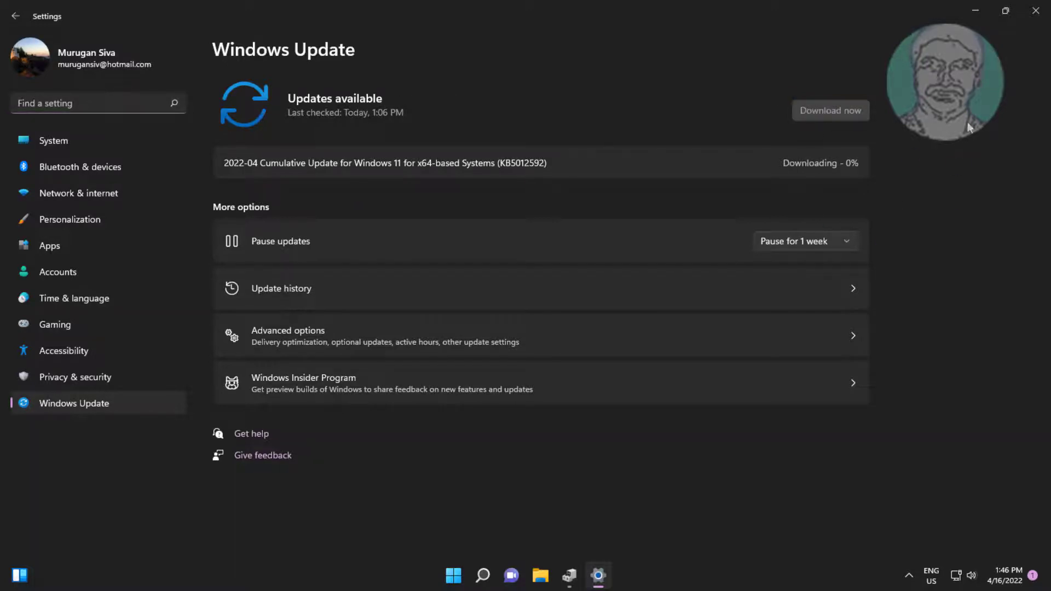
left_click(1036, 10)
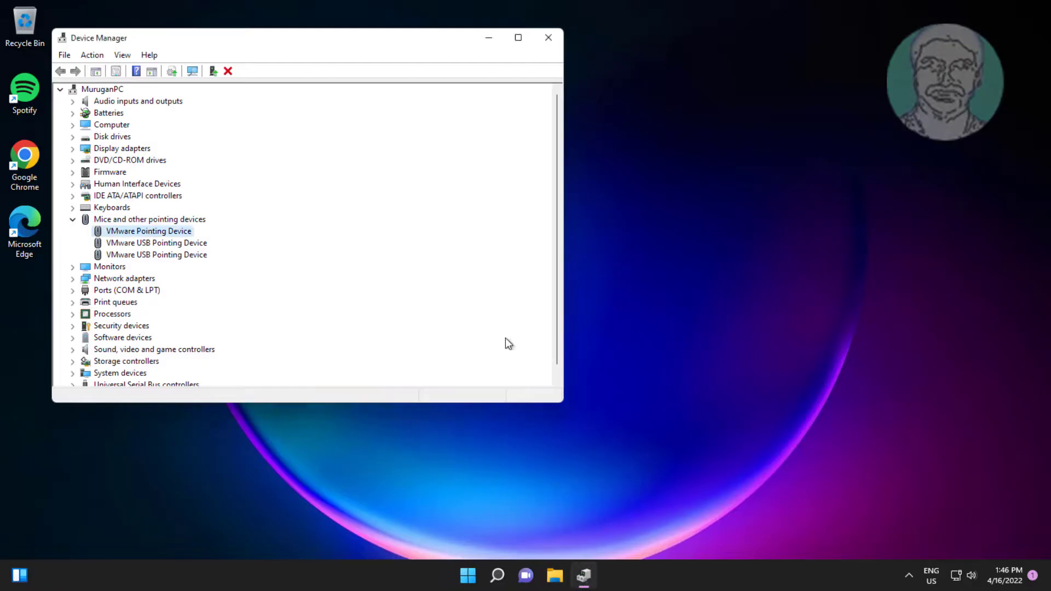
Restart Device Manager from search and expand Mice and other pointing devices
left_click(548, 38)
left_click(515, 572)
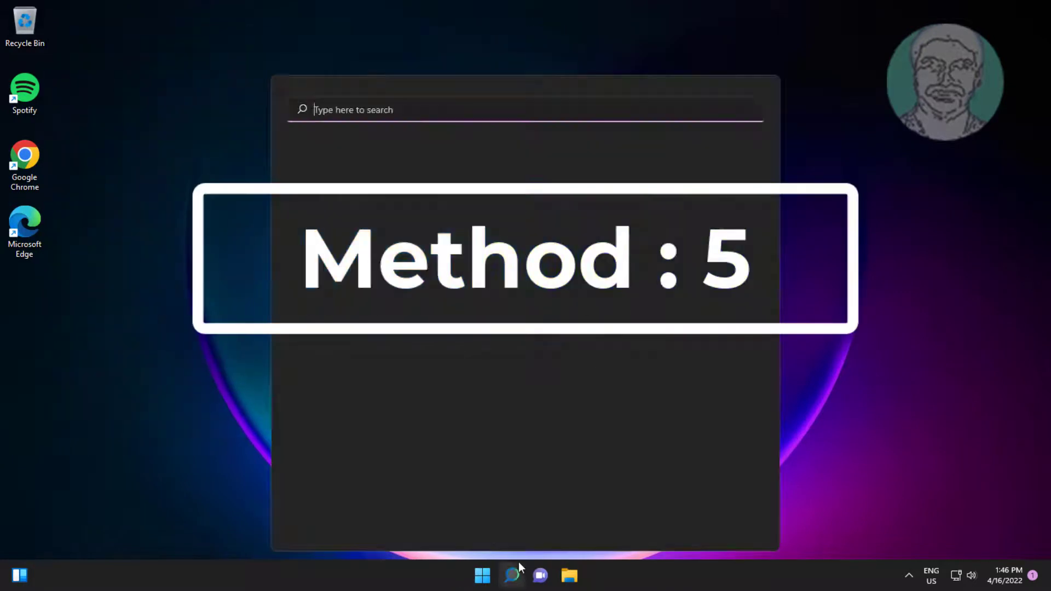
type("dev")
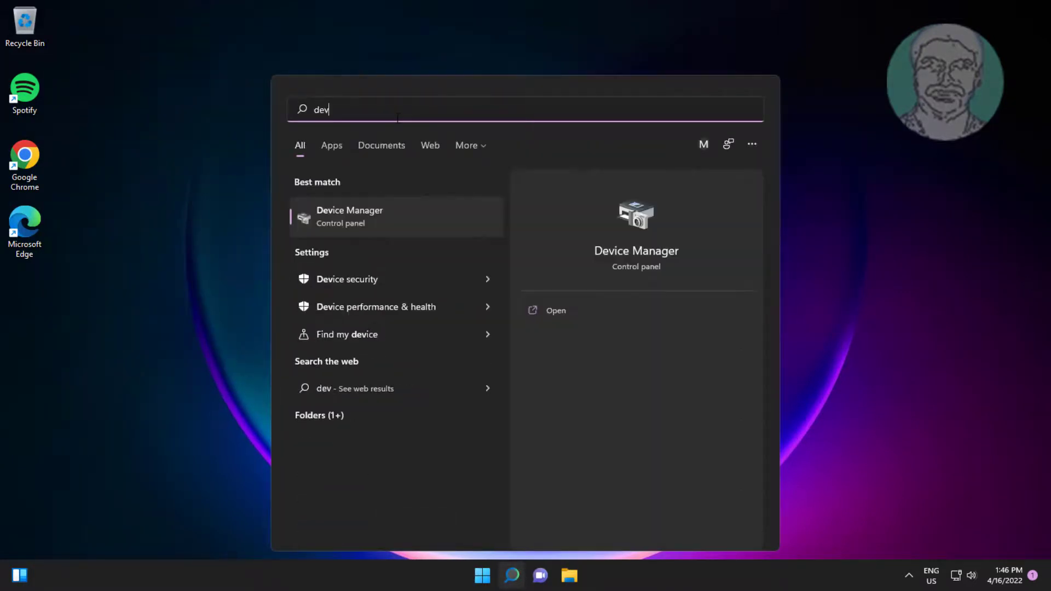
type("ice manager")
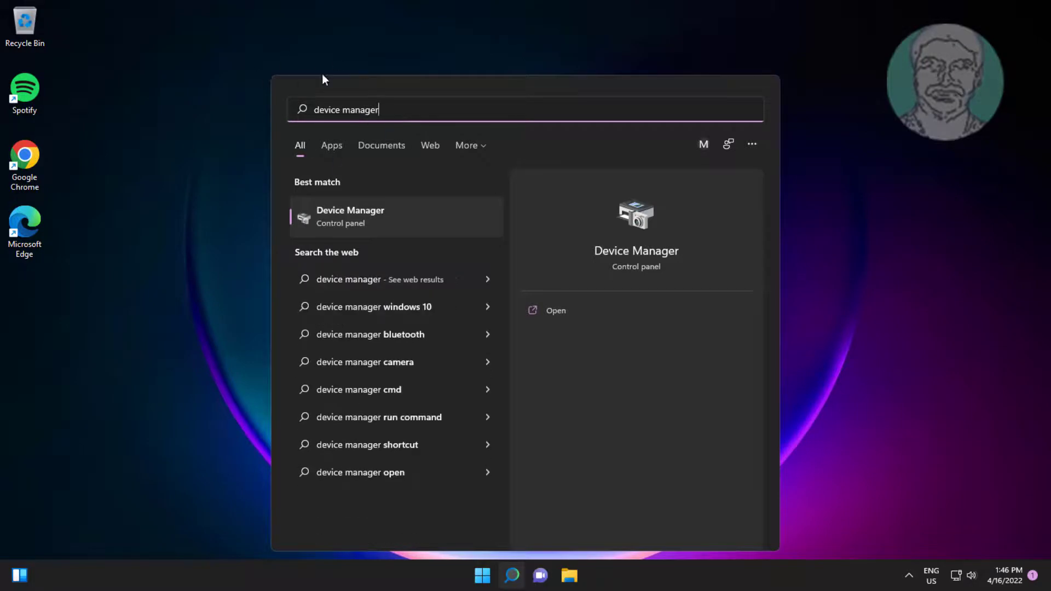
left_click(360, 214)
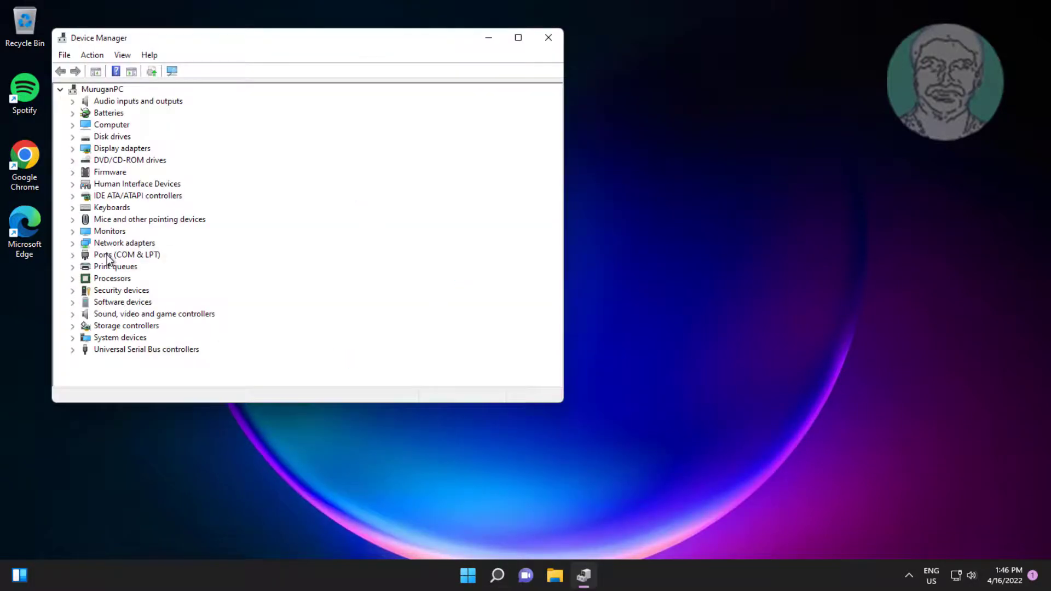
left_click(129, 220)
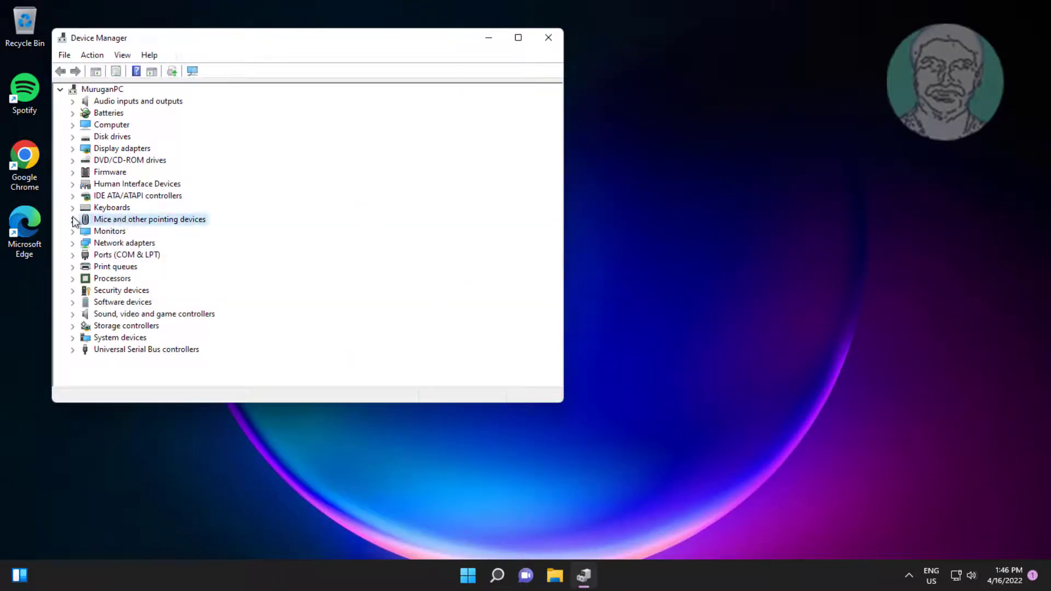
left_click(72, 219)
Reinstall the VMware Pointing Device driver by picking it from the compatible drivers list
left_click(165, 230)
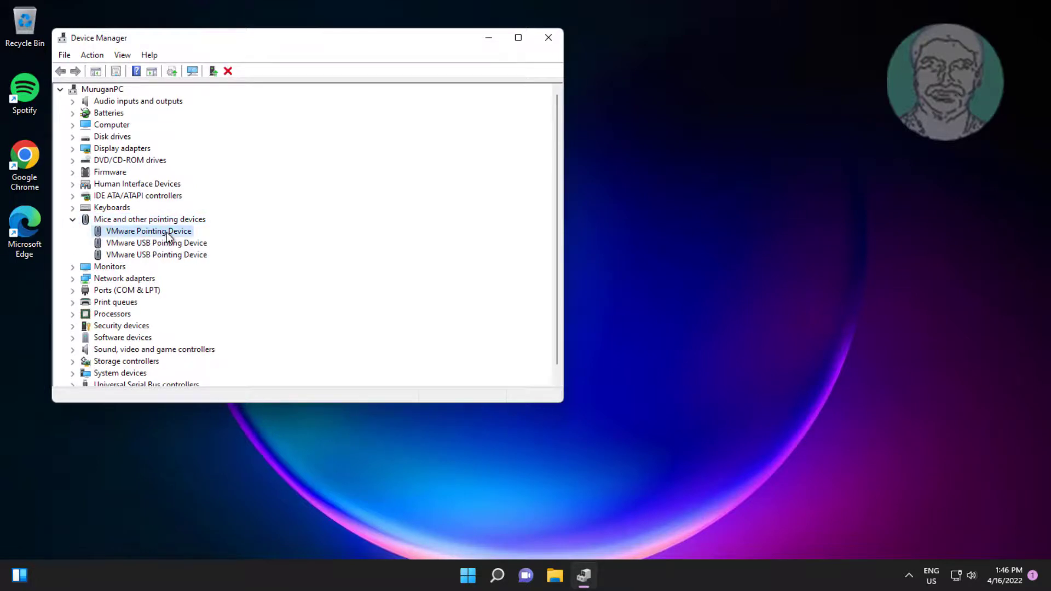
right_click(167, 232)
left_click(212, 239)
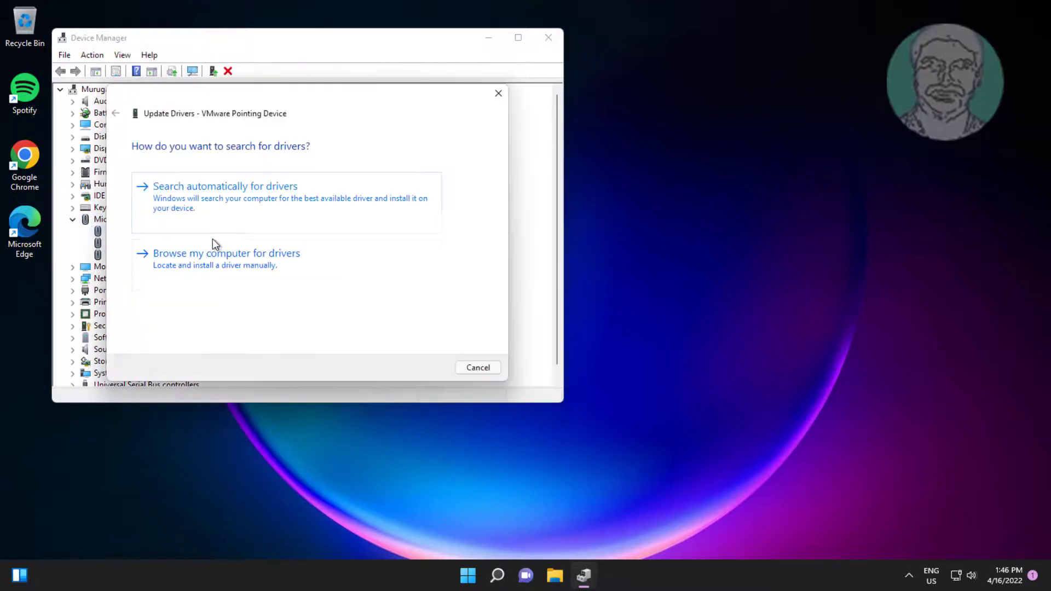
left_click(223, 265)
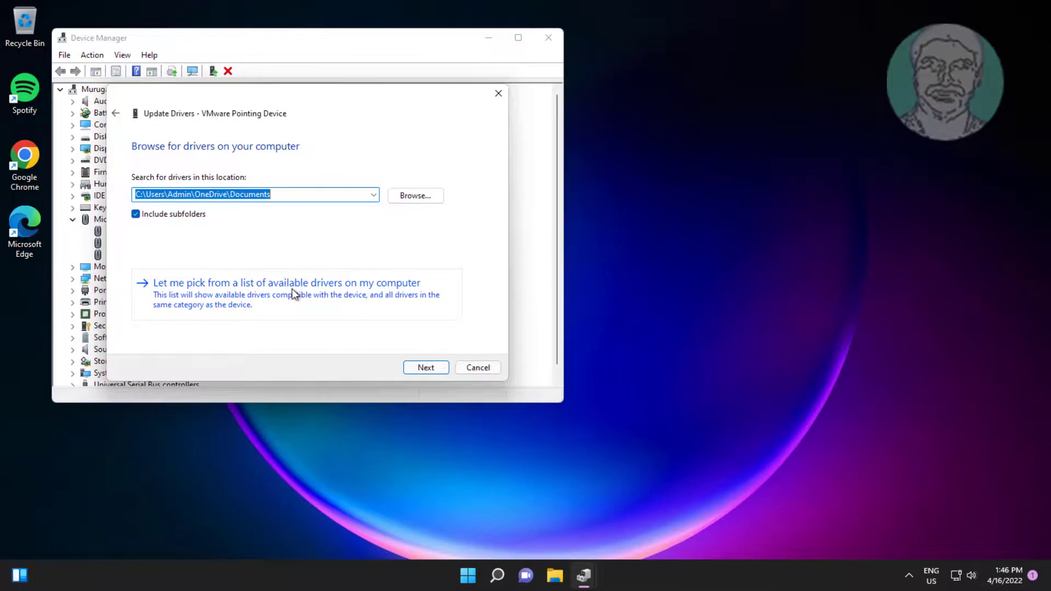
left_click(294, 294)
left_click(197, 269)
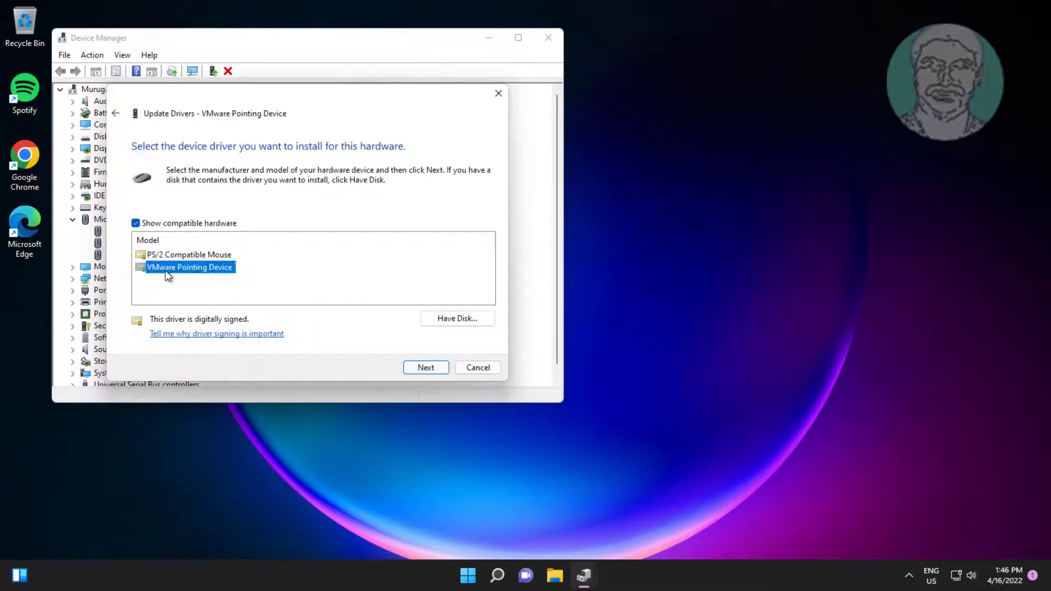
left_click(426, 367)
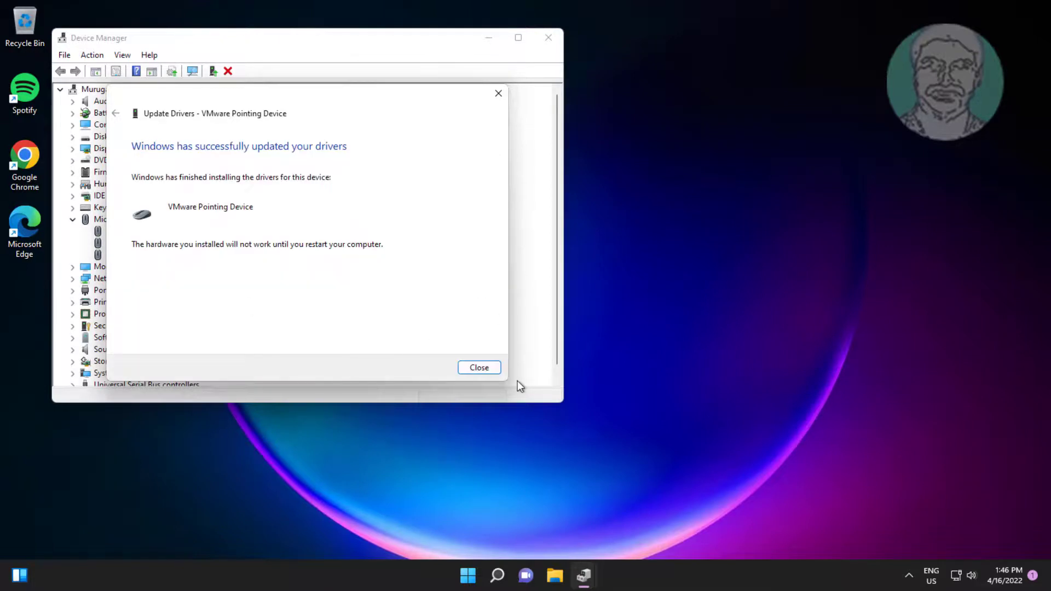
left_click(479, 368)
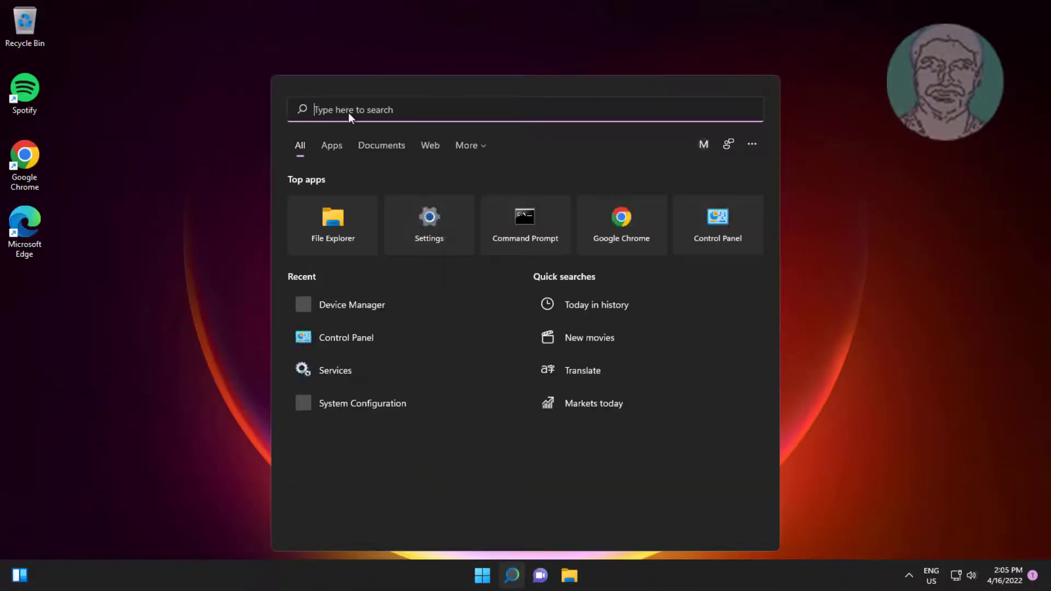
Open Device Manager, expand the mice category, and choose Uninstall device for VMware Pointing Device
type("de")
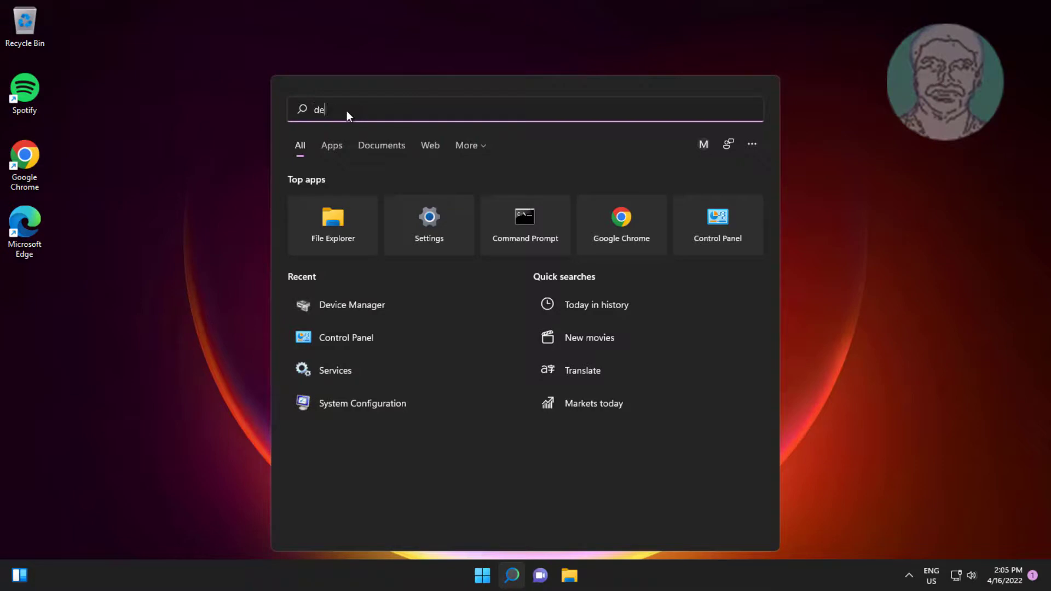
type("vice manager")
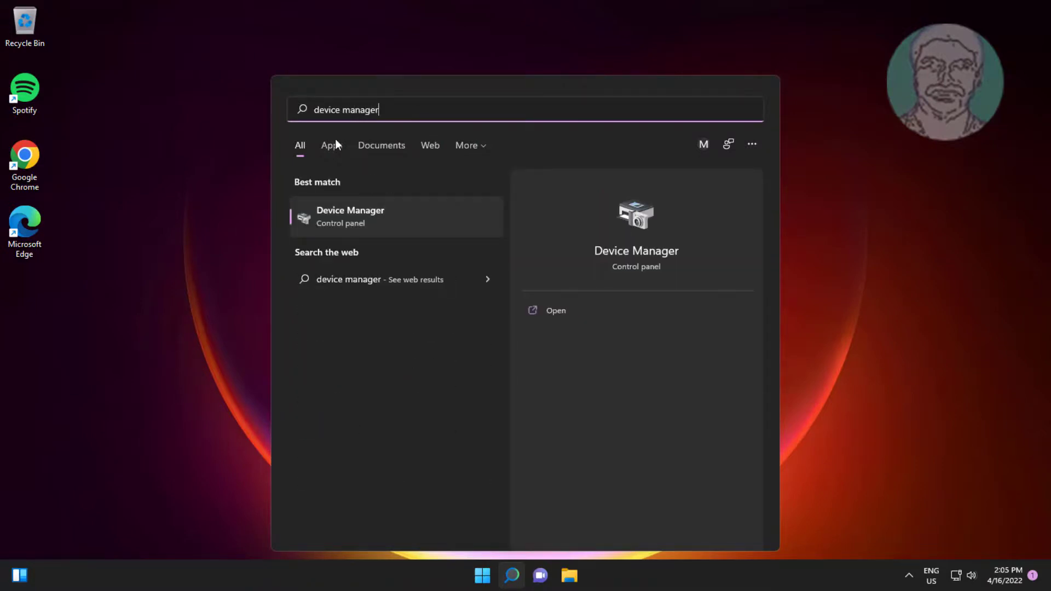
left_click(343, 209)
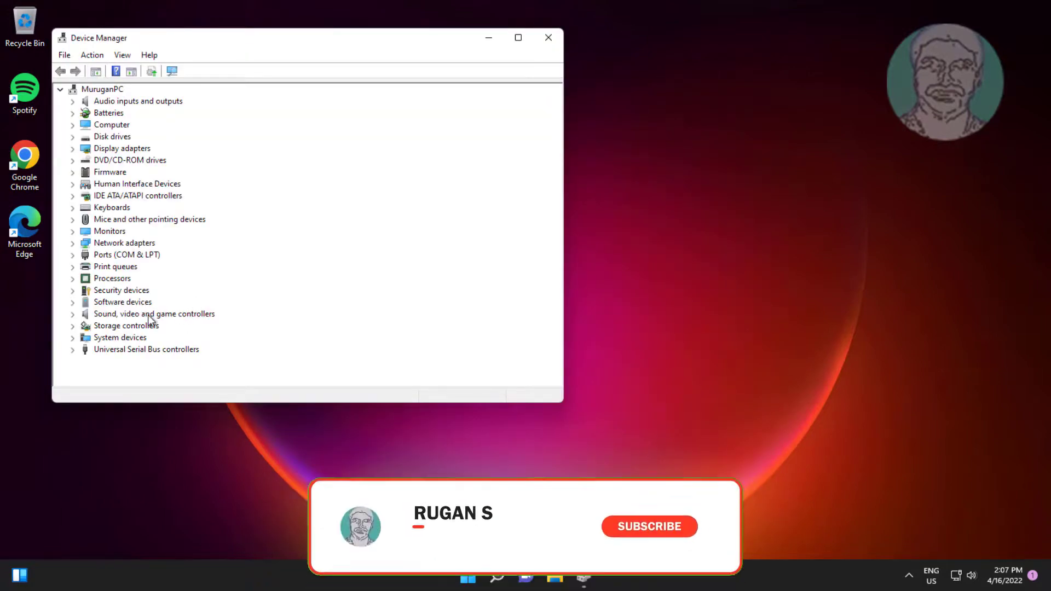
left_click(131, 221)
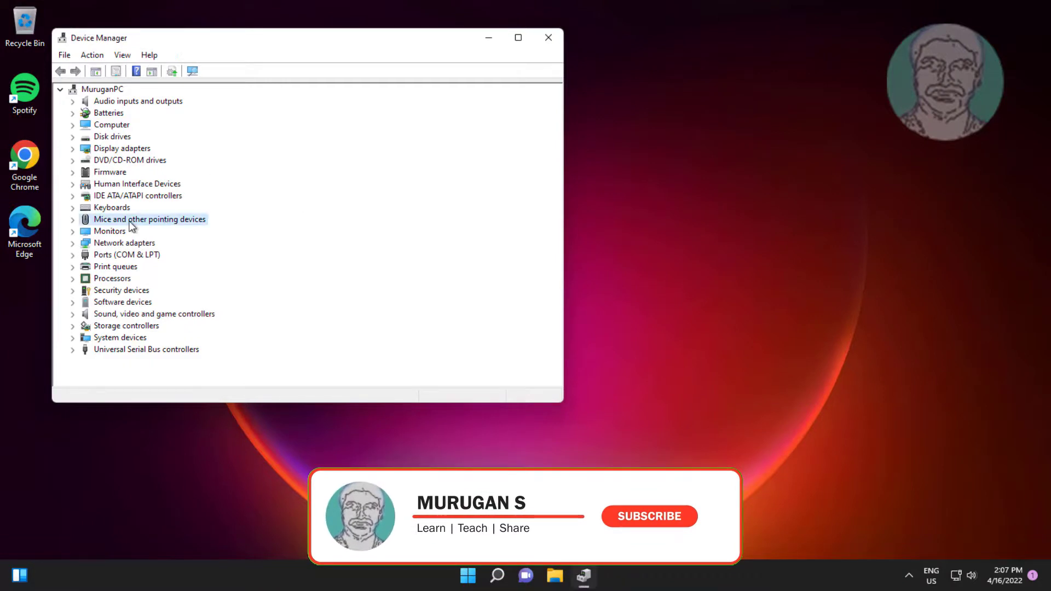
left_click(73, 220)
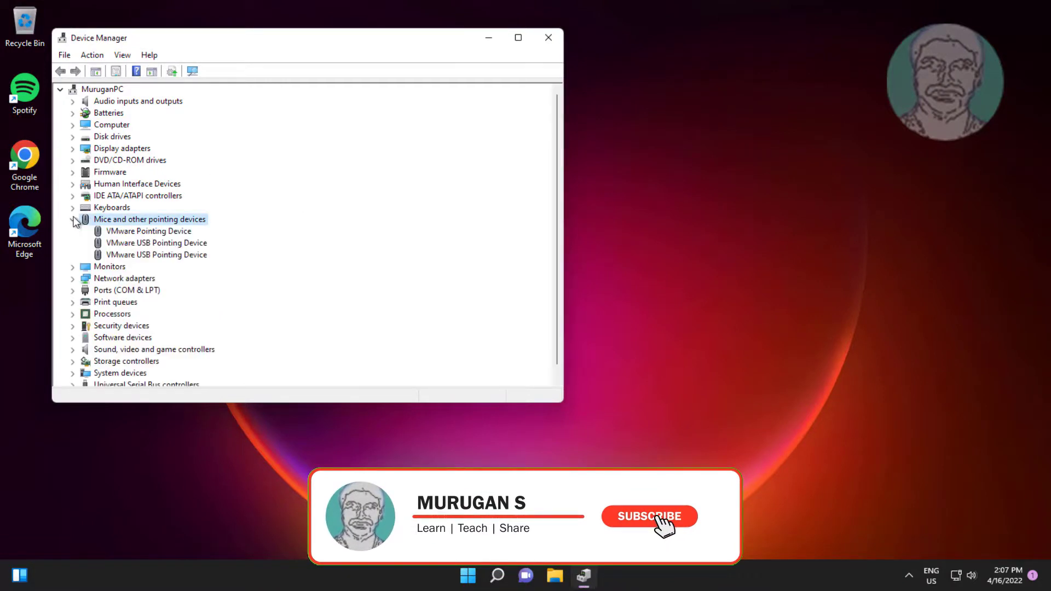
double_click(170, 233)
right_click(182, 235)
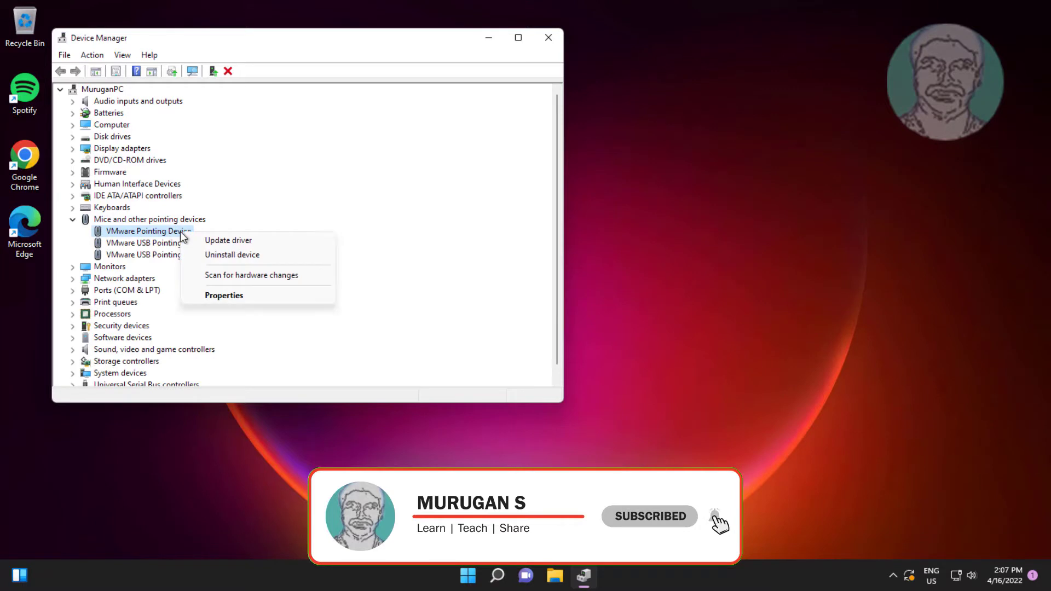
left_click(255, 253)
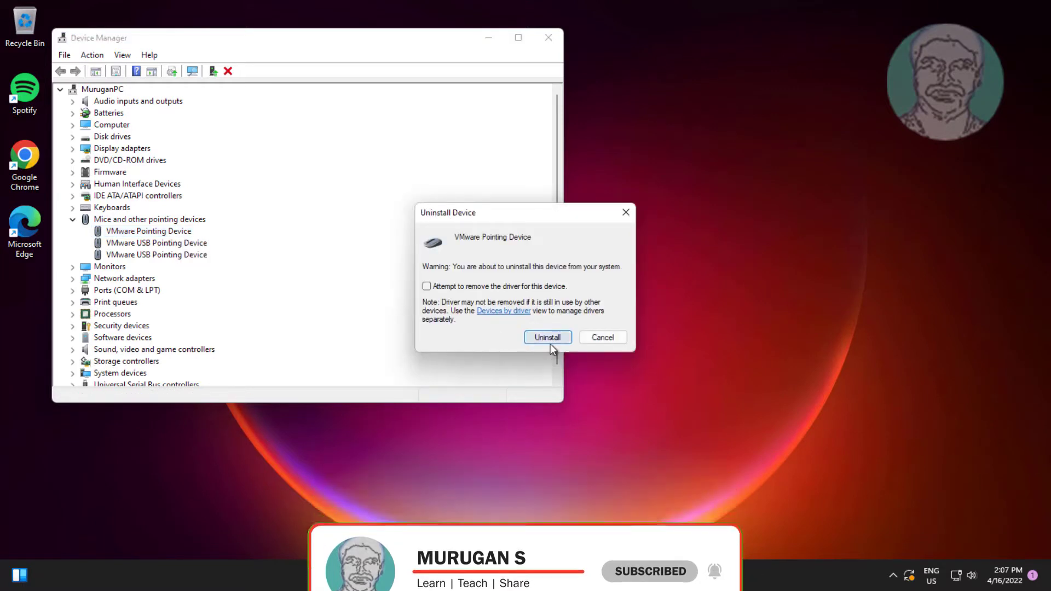